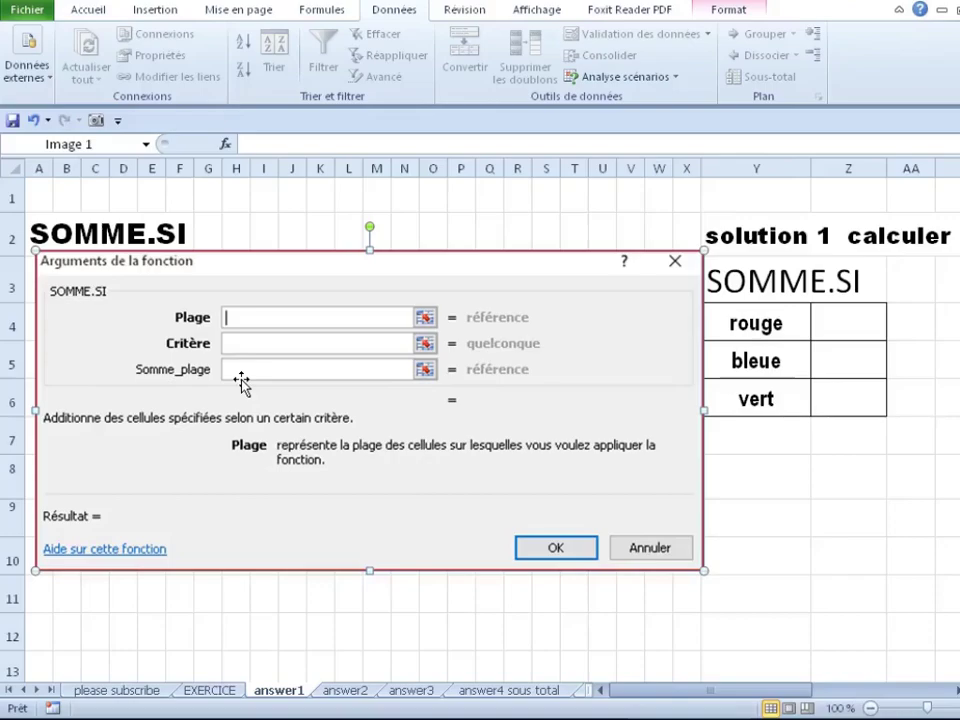
Shift the picture of the SOMME.SI arguments slightly left so it clears the colour summary table.
left_click_drag(433, 364, 421, 367)
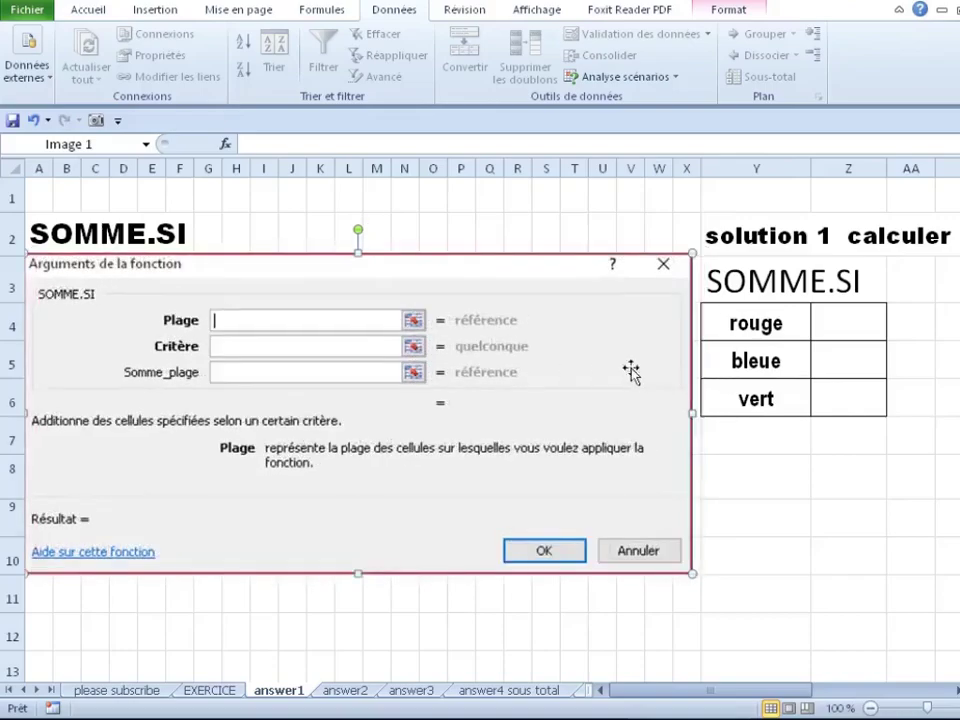
left_click(844, 328)
left_click(815, 588)
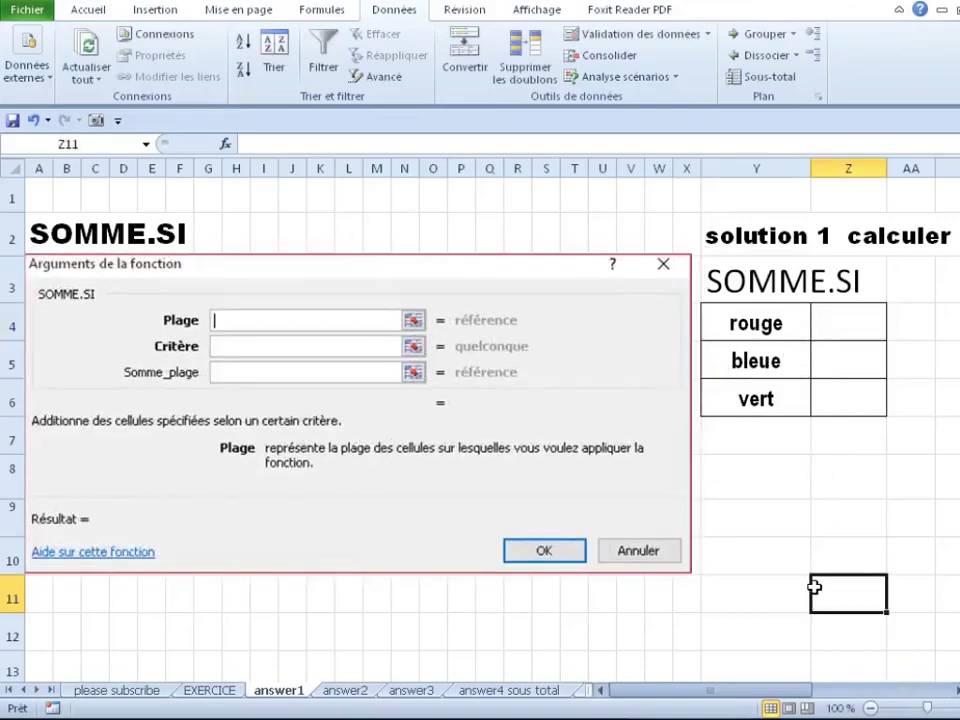
Examine the solution 1 heading and the rouge, bleue and vert totals table on the answer1 sheet.
key("Right")
key("Right")
key("Right")
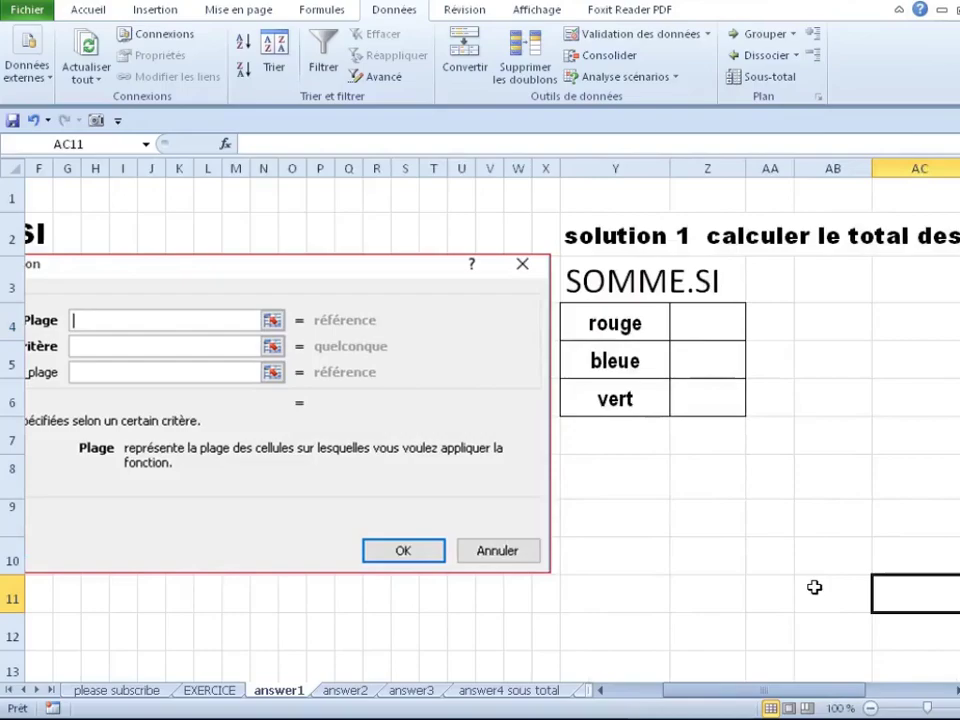
key("Right")
key("Right")
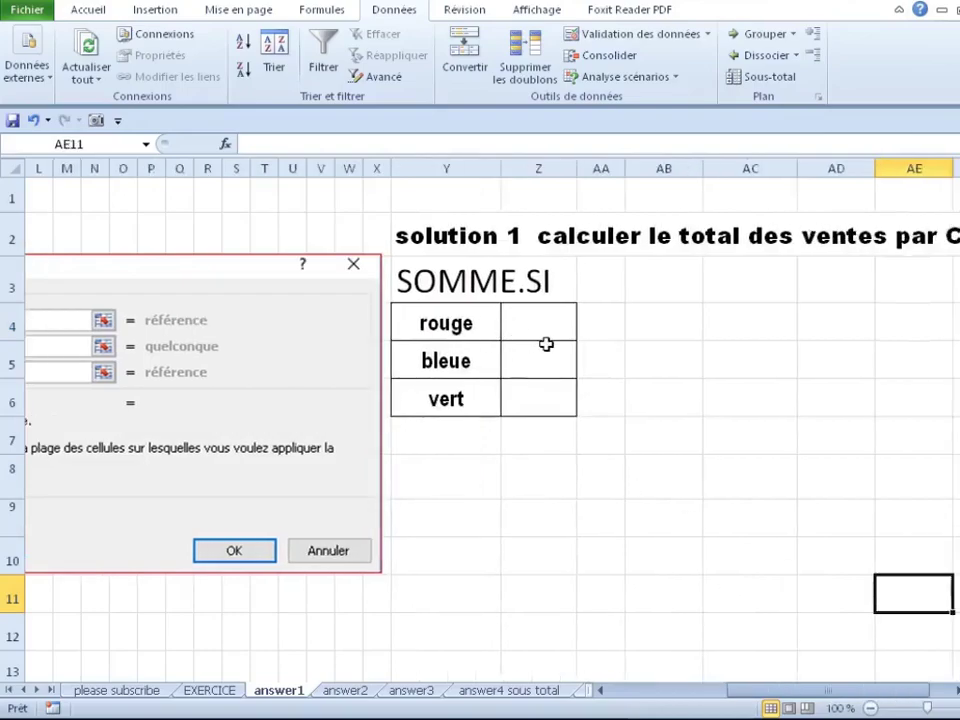
key("Right")
key("Right")
key("Right")
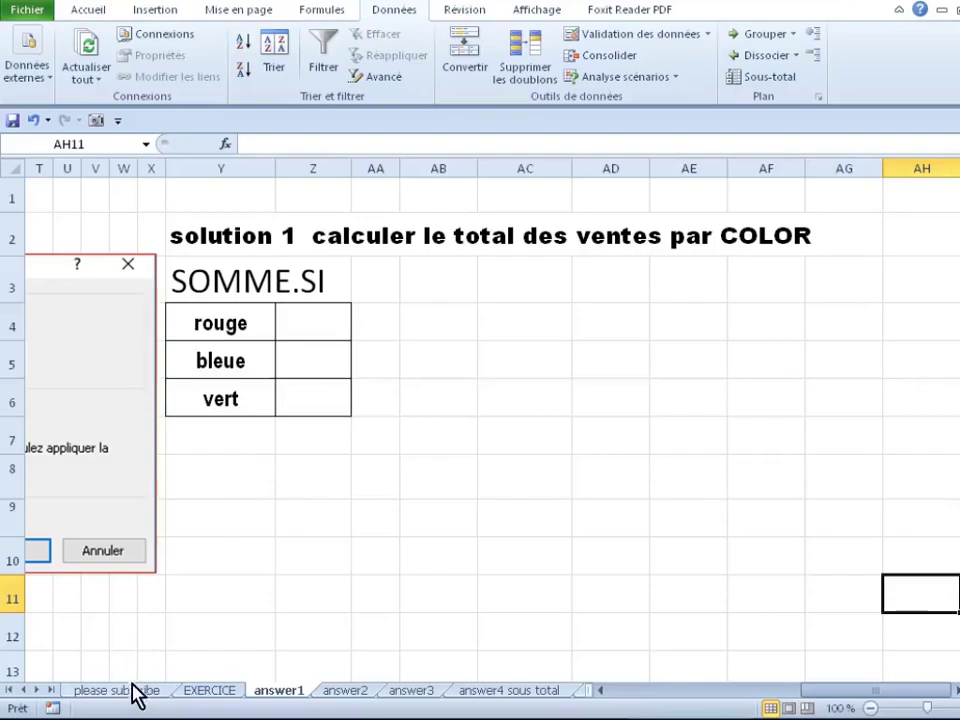
left_click(309, 321)
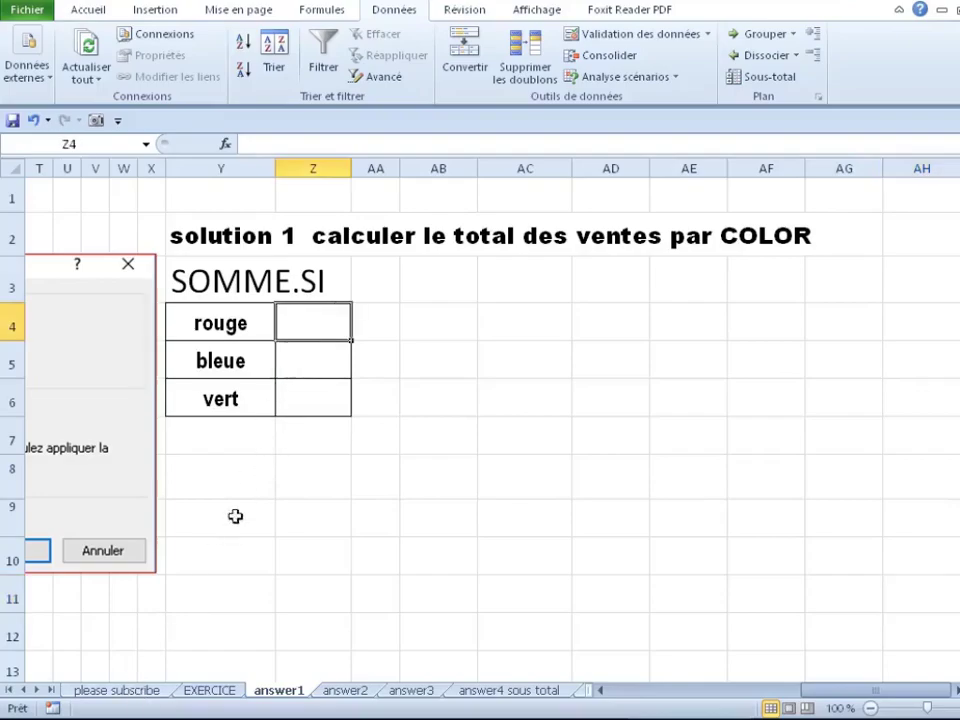
Switch to the EXERCICE sheet that holds the product, color and amount data.
left_click(125, 690)
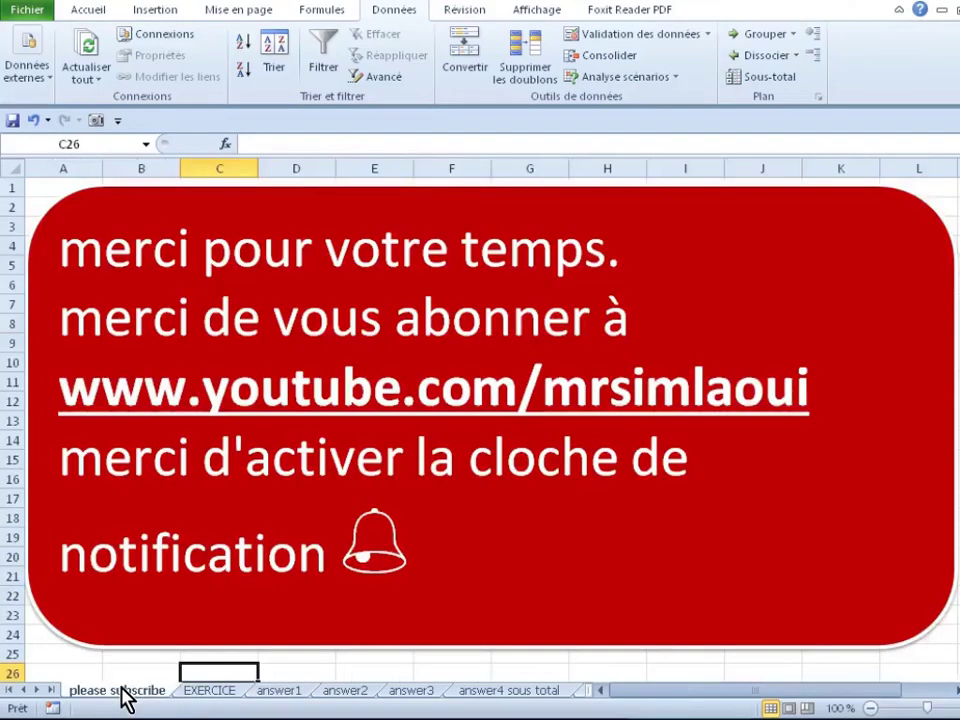
left_click(205, 693)
left_click(178, 305)
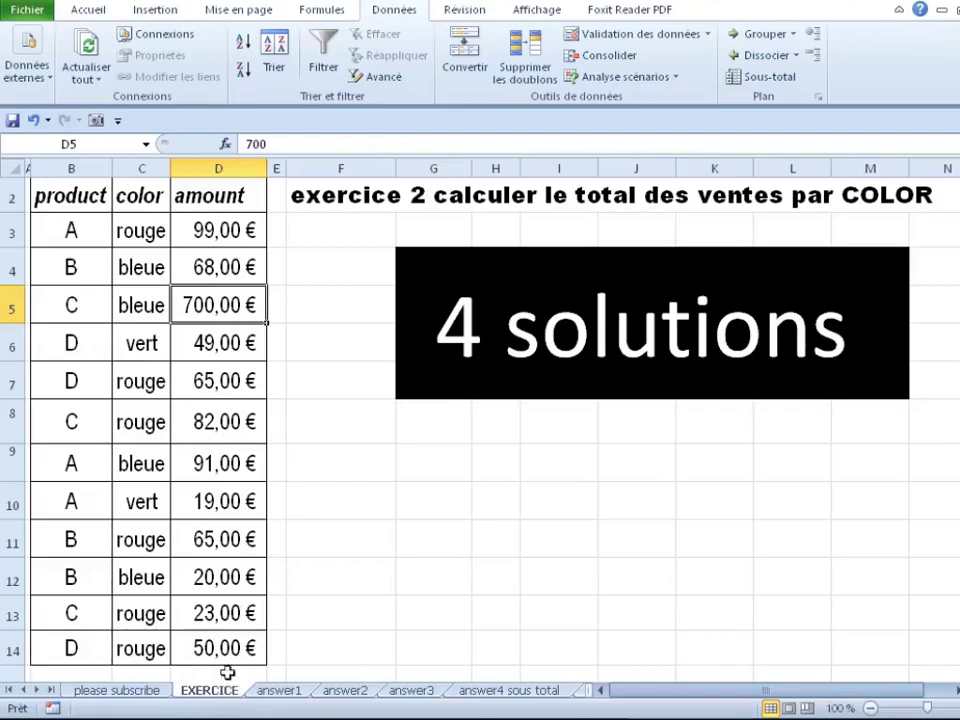
Create named ranges from the whole sales table B2:D14, using only the top row (Ligne du haut) as names.
left_click_drag(82, 200, 208, 343)
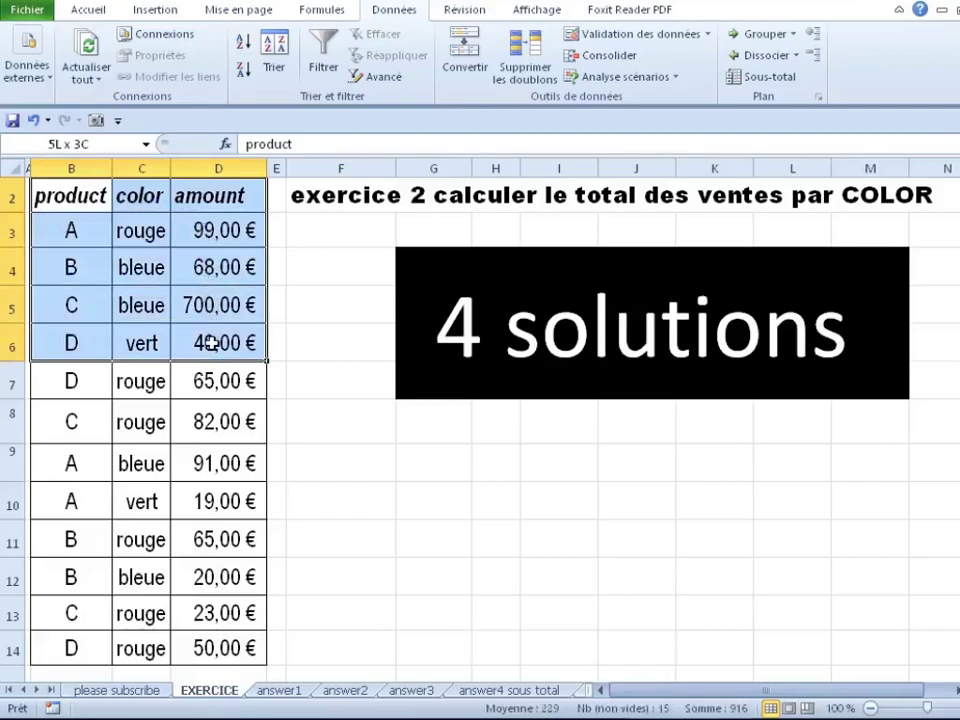
left_click(211, 343)
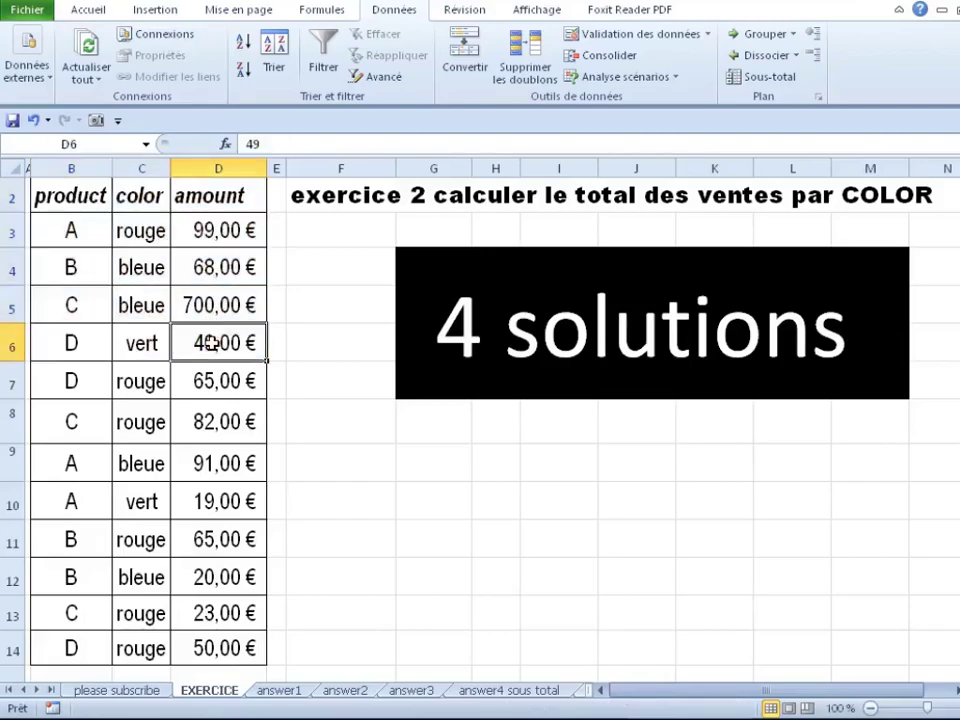
key("ctrl+a")
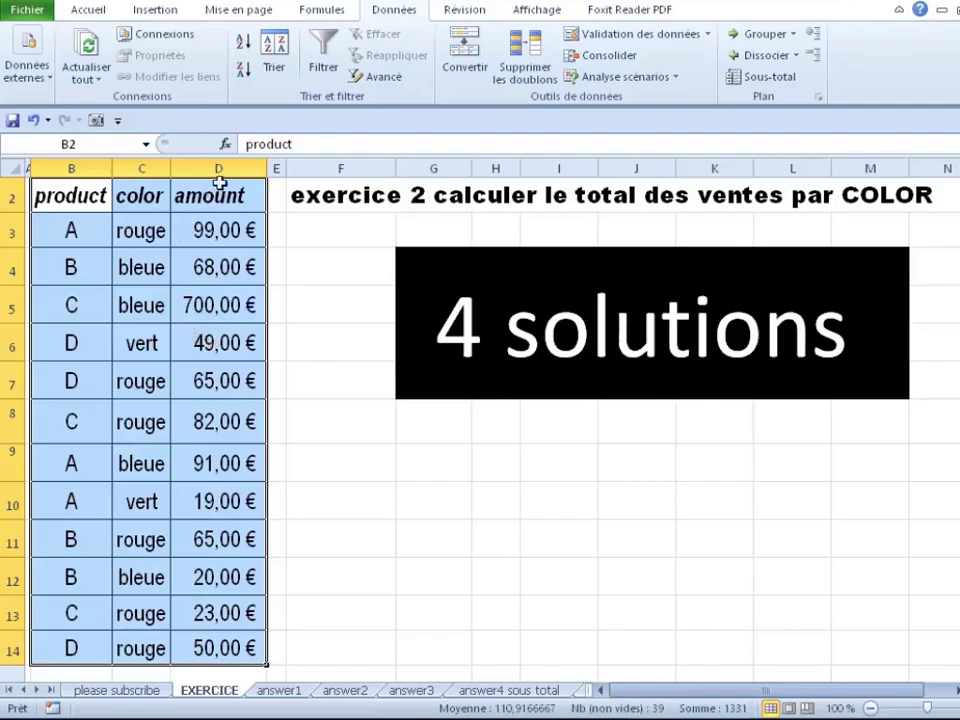
left_click(343, 17)
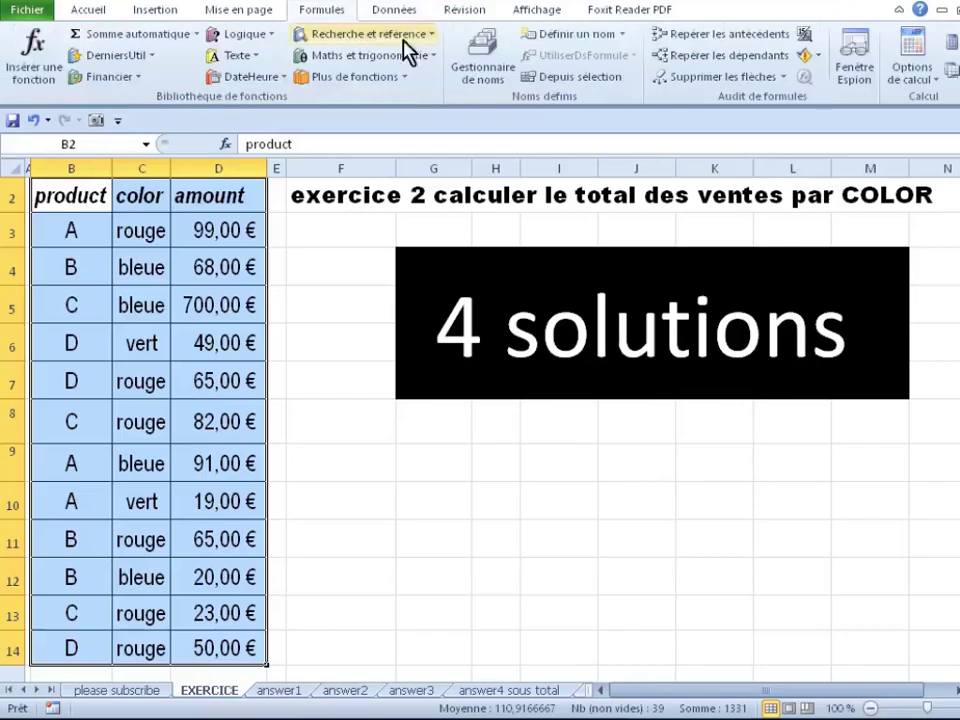
left_click(566, 80)
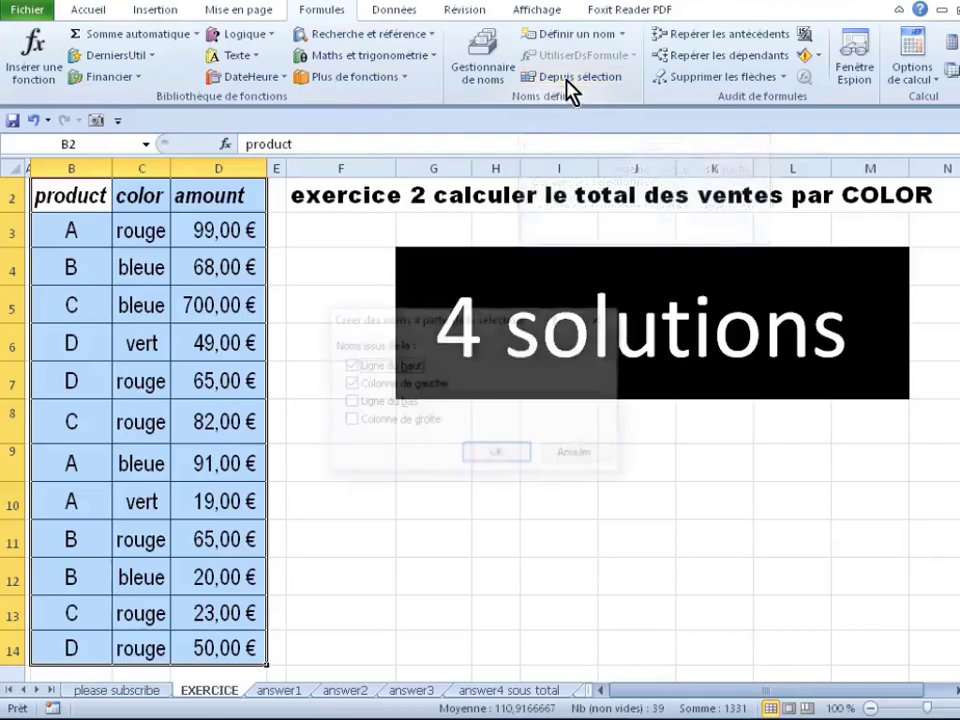
left_click(388, 385)
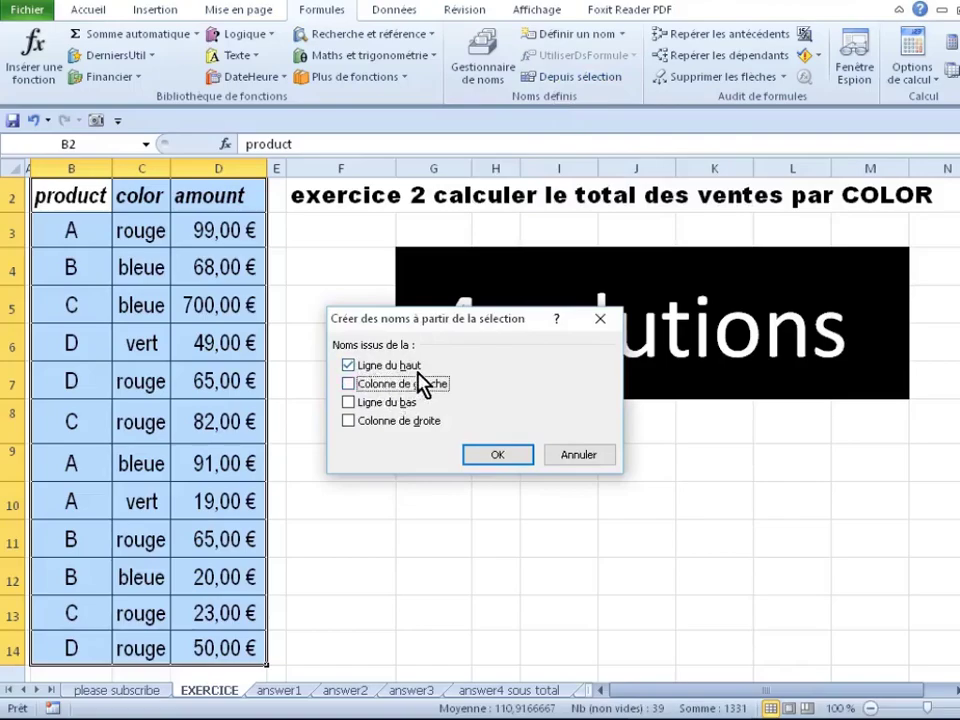
left_click(497, 455)
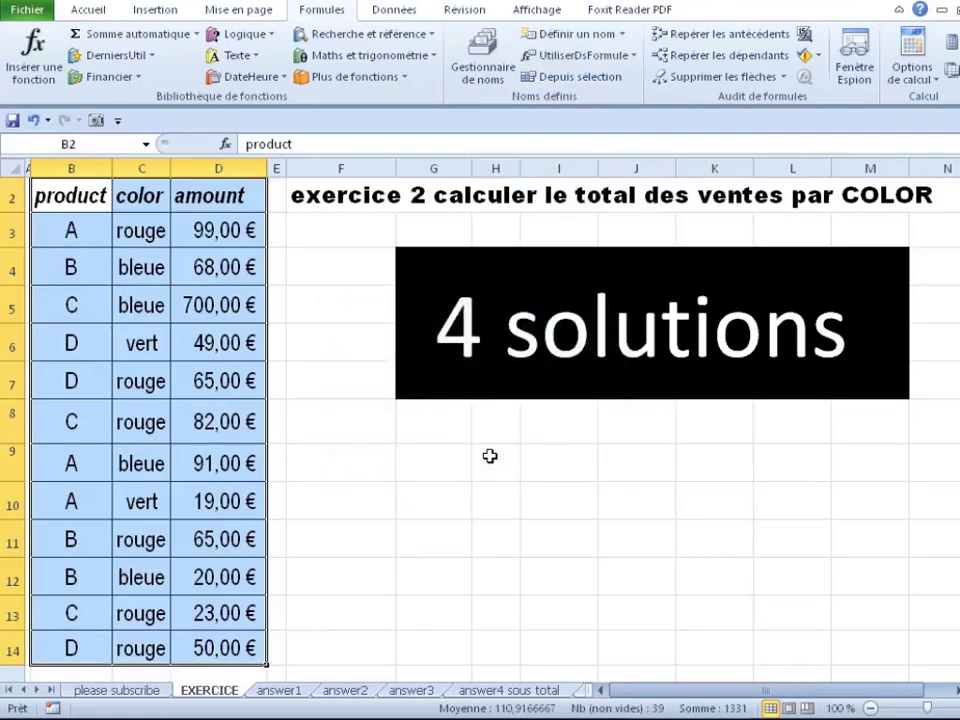
Check which cells the named ranges amount, color and product cover in the sales table.
left_click(461, 425)
left_click(58, 145)
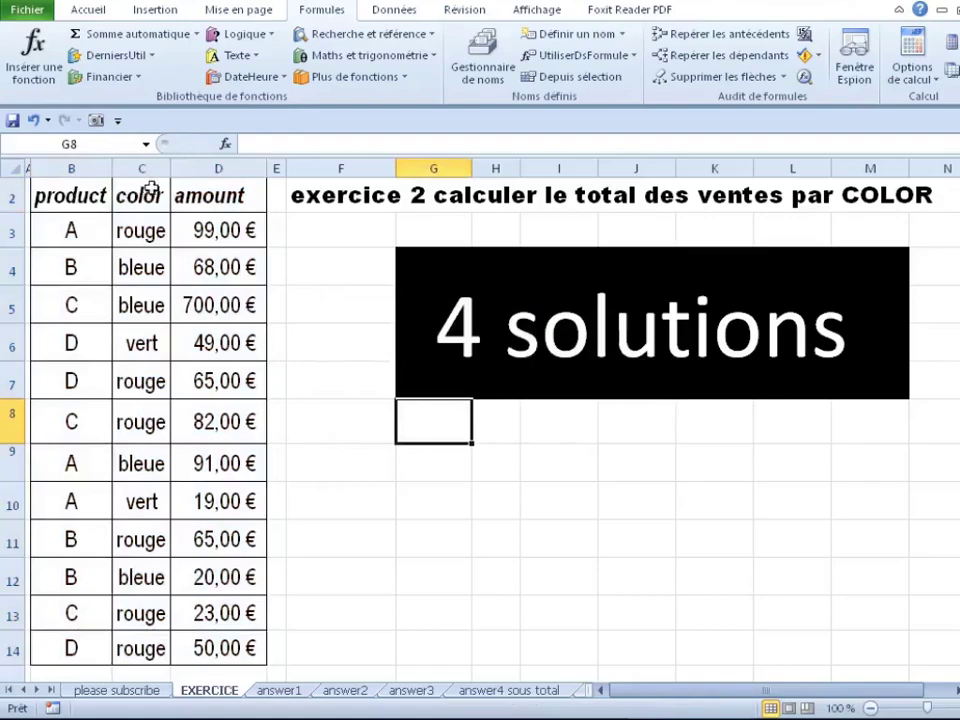
left_click(146, 144)
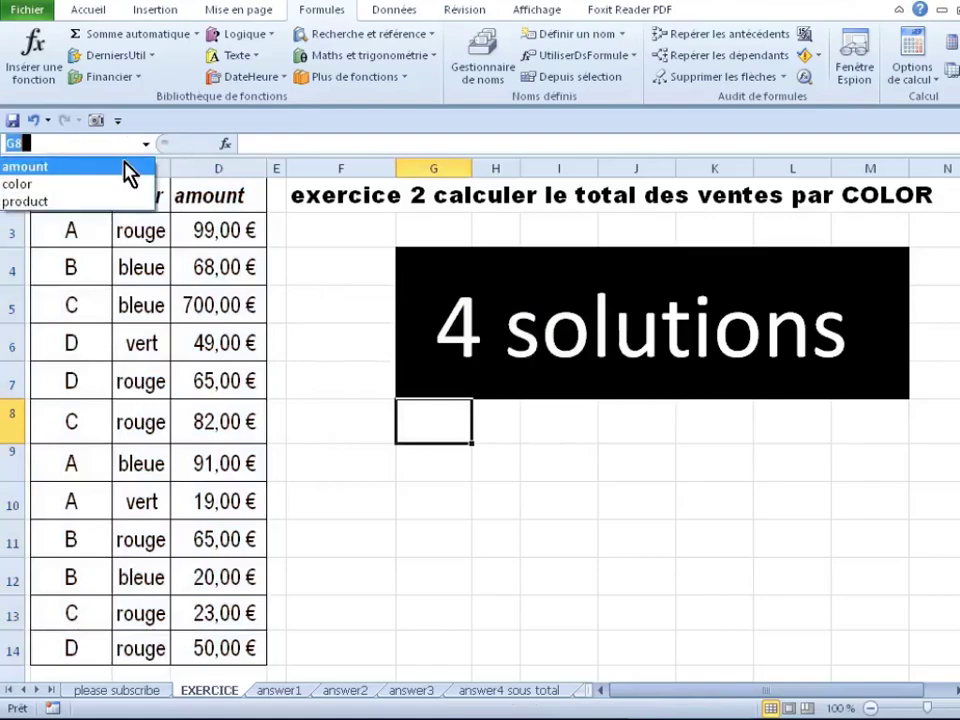
left_click(122, 164)
scroll(225, 386, "down", 2)
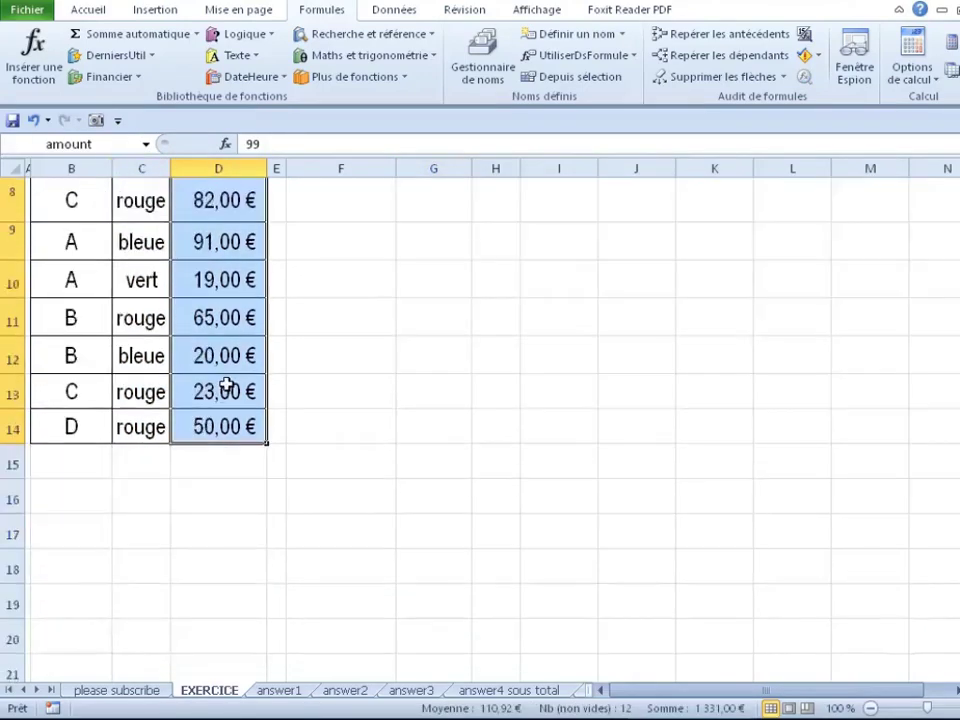
scroll(226, 385, "up", 2)
scroll(225, 386, "up", 1)
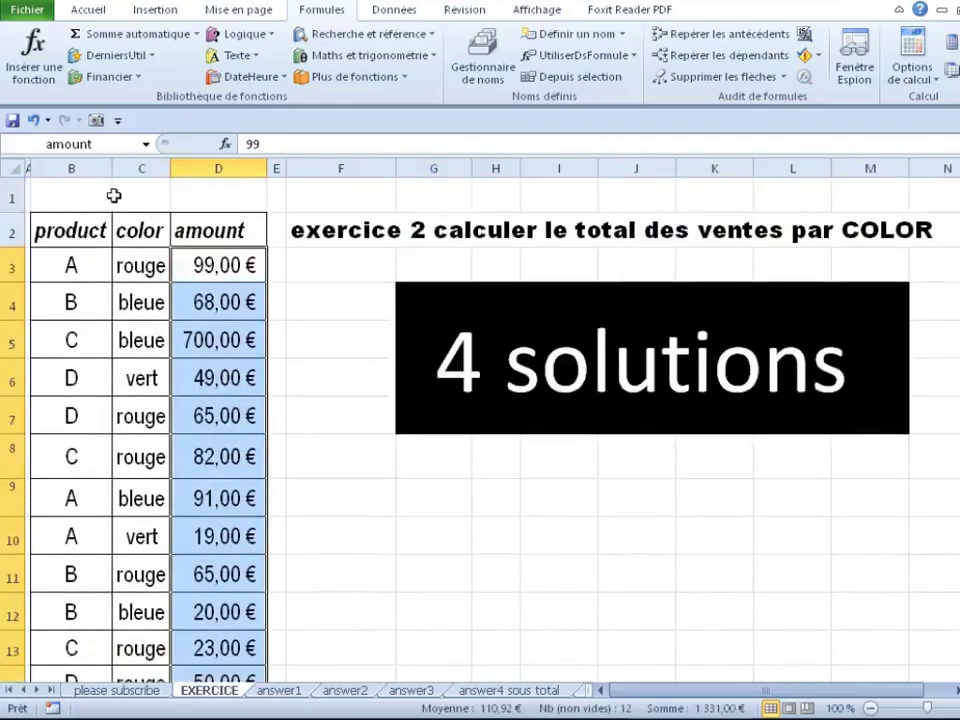
left_click(146, 144)
left_click(107, 197)
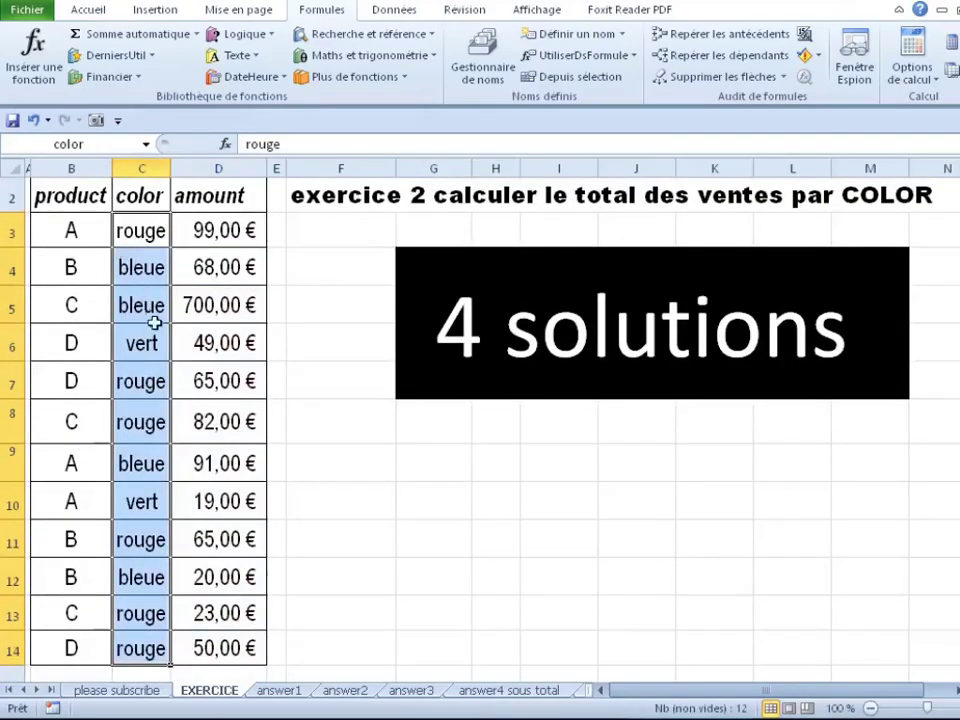
scroll(160, 350, "down", 2)
scroll(160, 350, "up", 2)
left_click(146, 145)
left_click(90, 202)
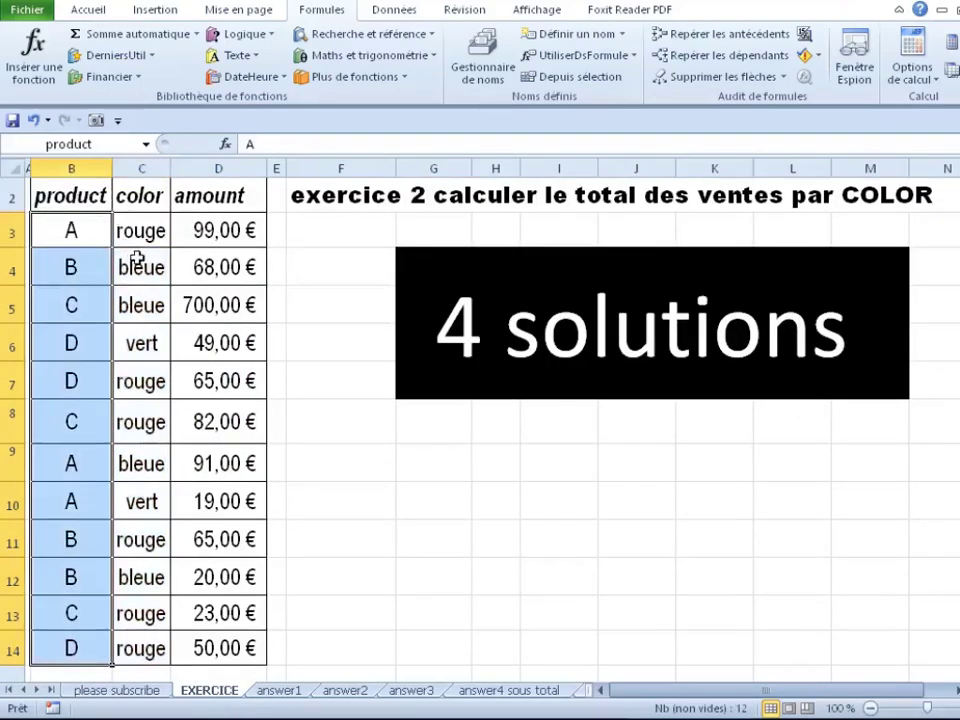
scroll(90, 340, "down", 2)
scroll(90, 340, "up", 1)
On the answer1 sheet, begin a SOMME.SI formula in Z4 for rouge with the named range color as its plage.
left_click(291, 691)
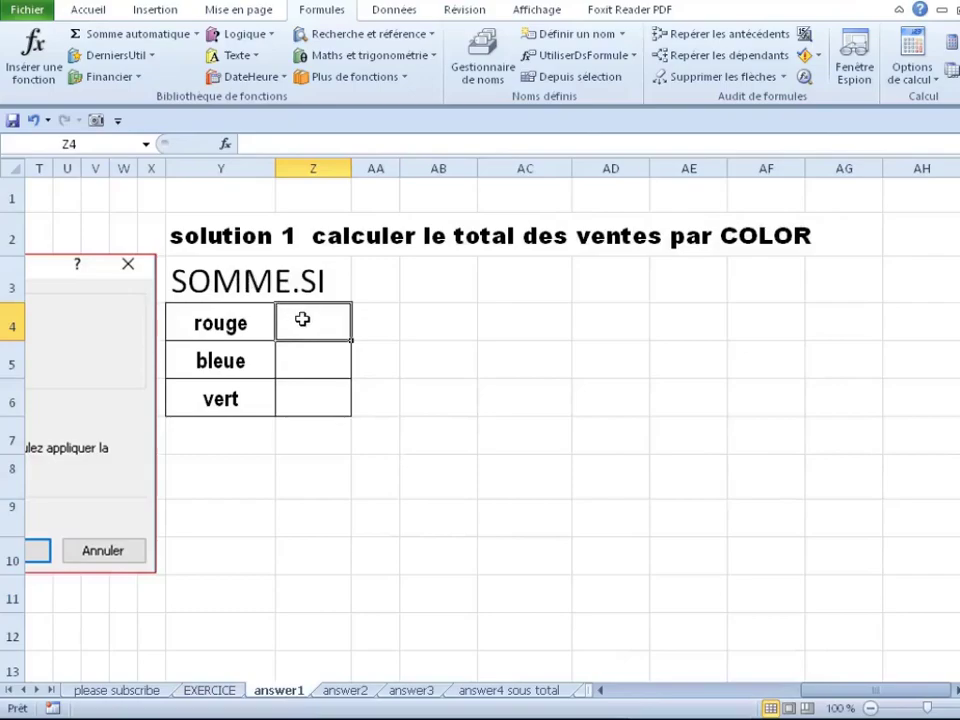
type("=")
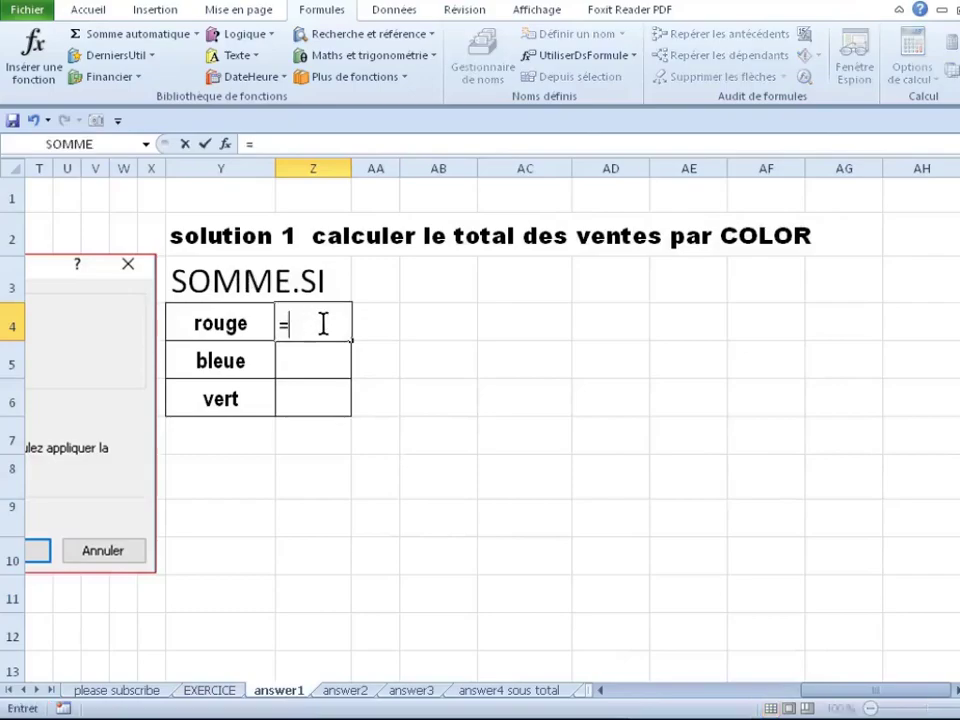
type("somm")
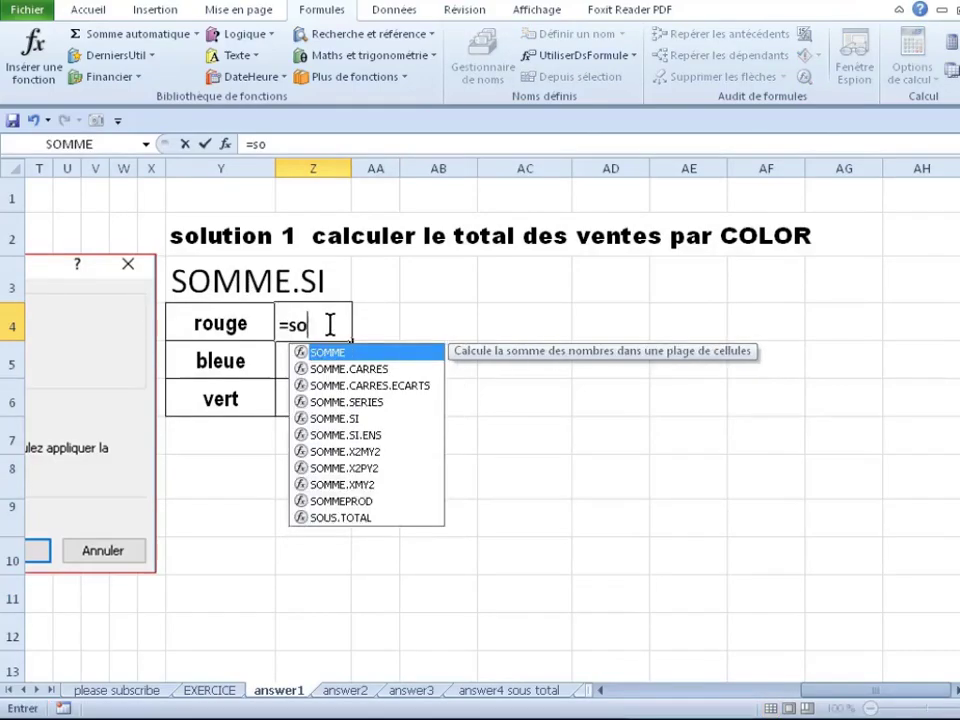
left_click(378, 418)
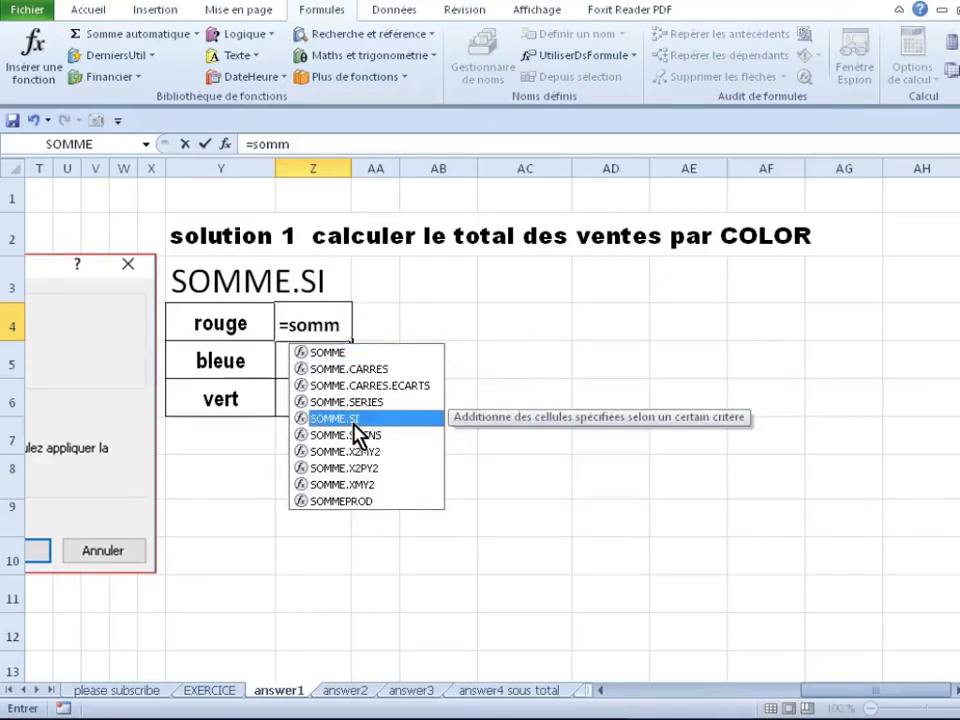
double_click(352, 420)
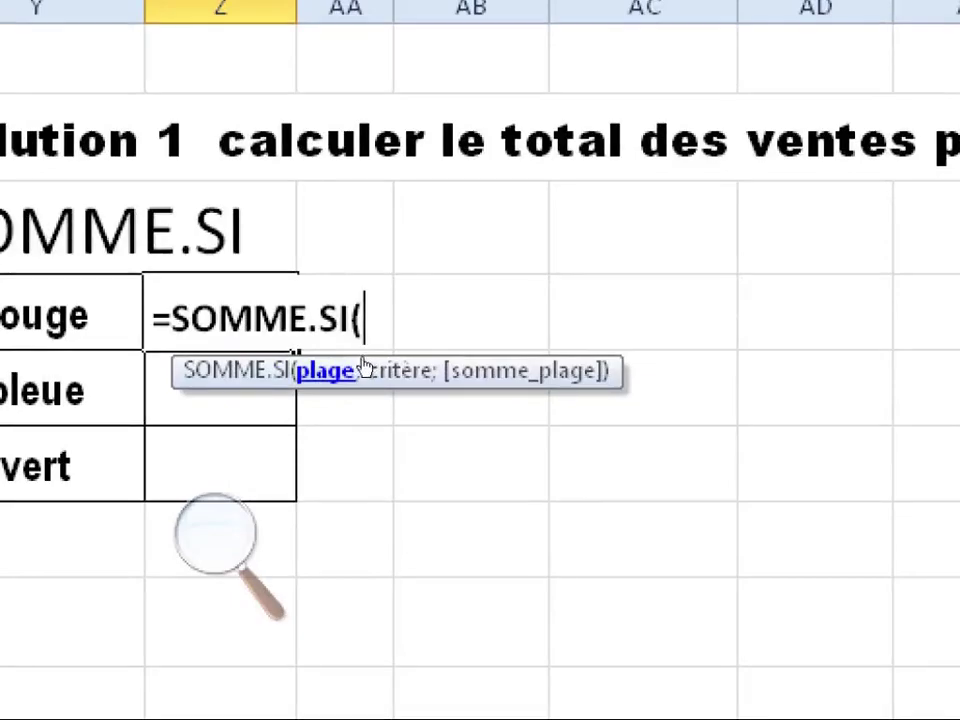
key("F3")
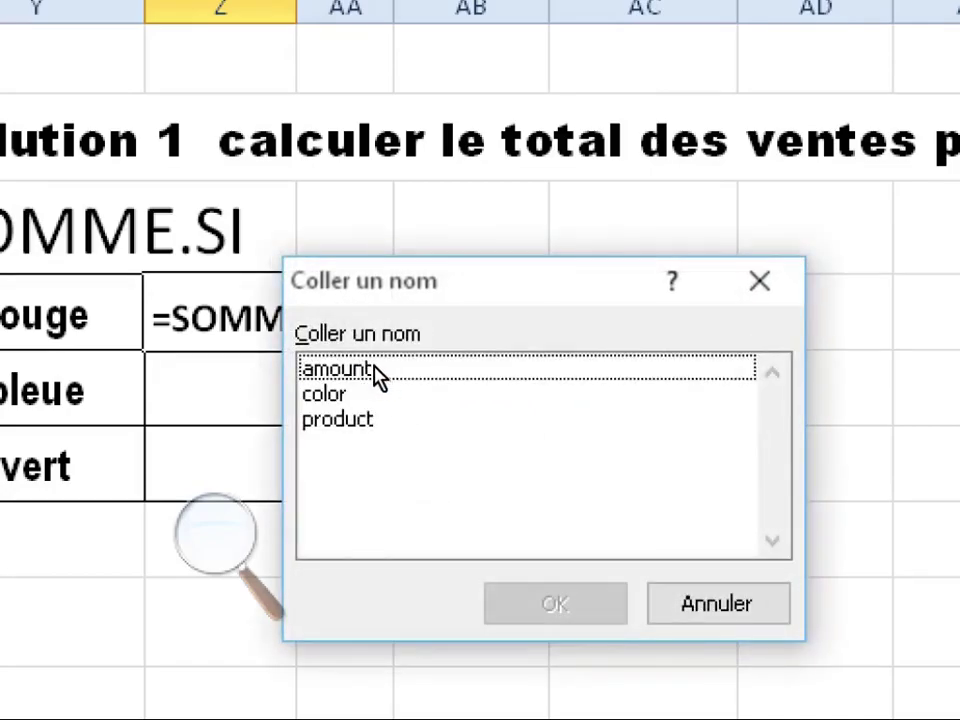
key("Down")
key("Return")
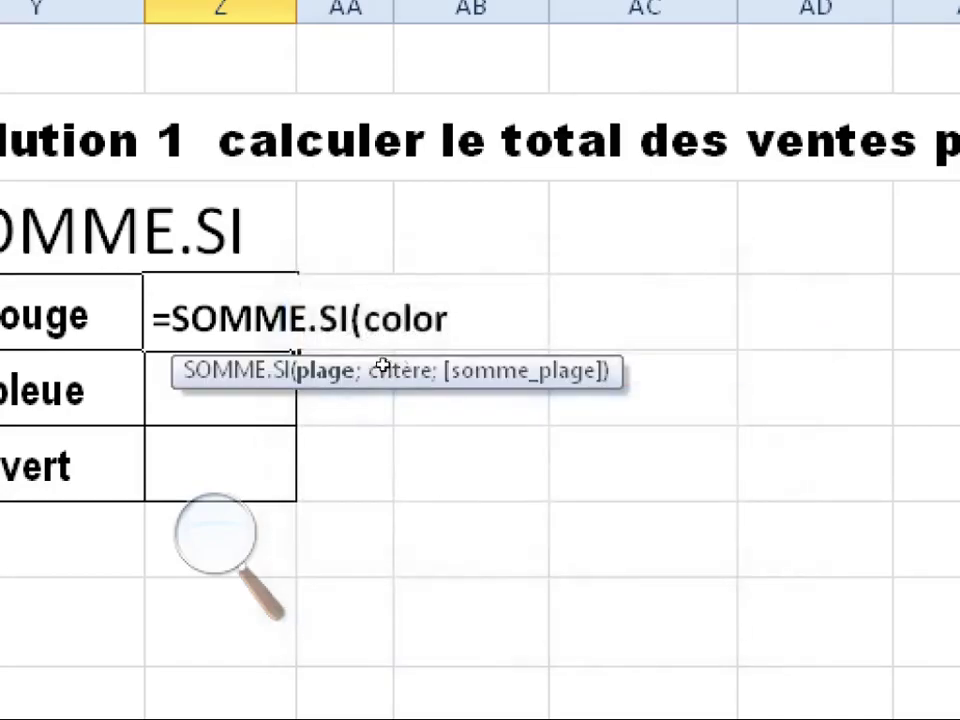
Complete the Z4 formula as =SOMME.SI(color;Y4;amount), using the rouge cell as criterion, and reselect Z4.
type(";")
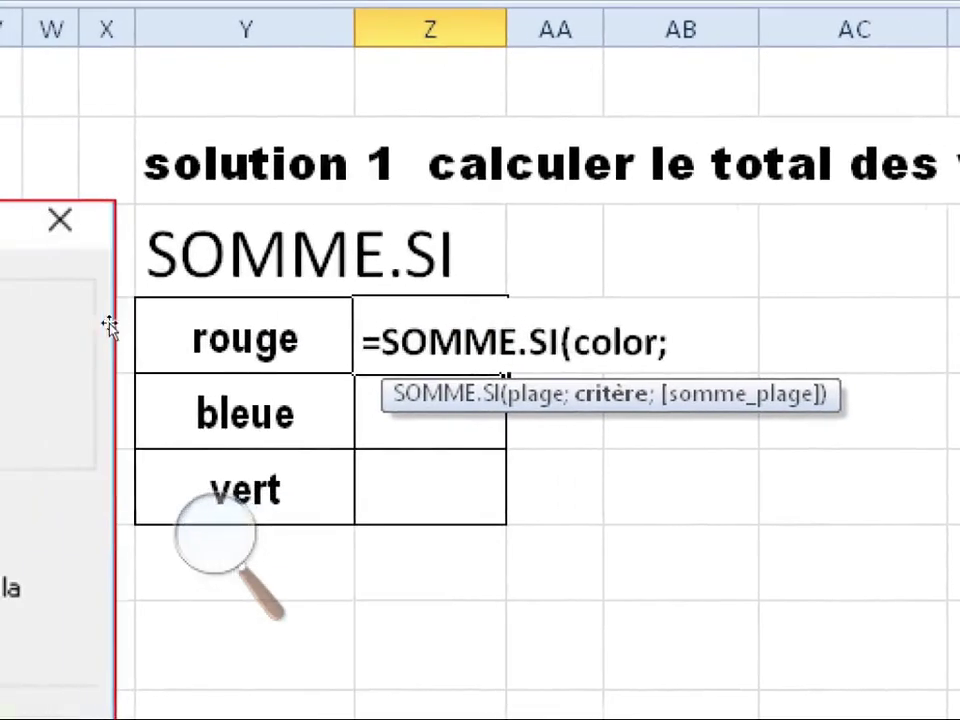
left_click(104, 310)
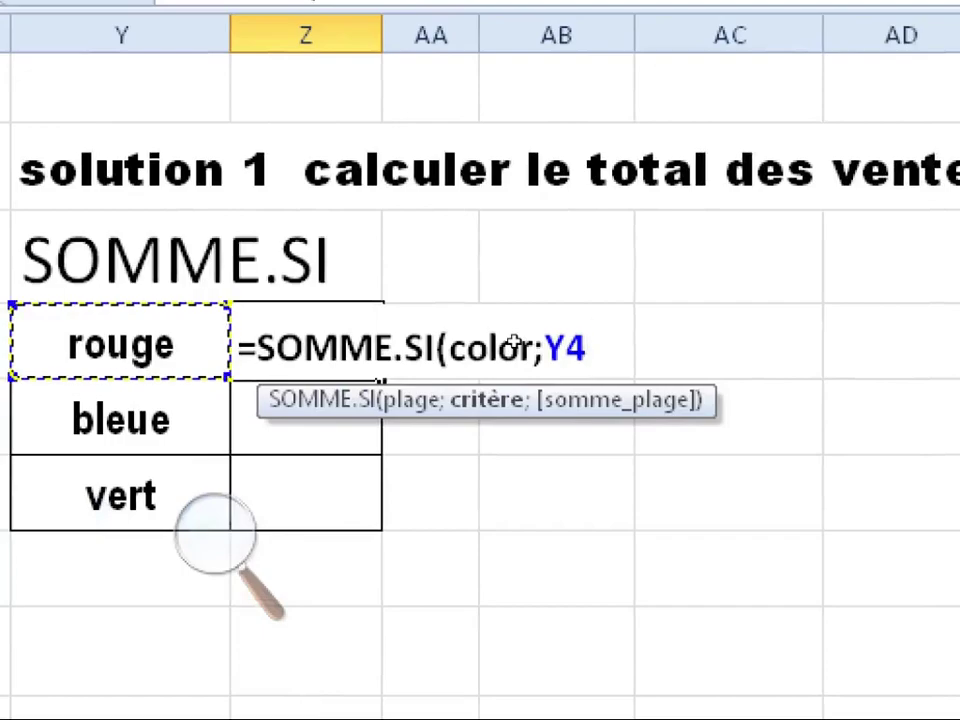
type(";")
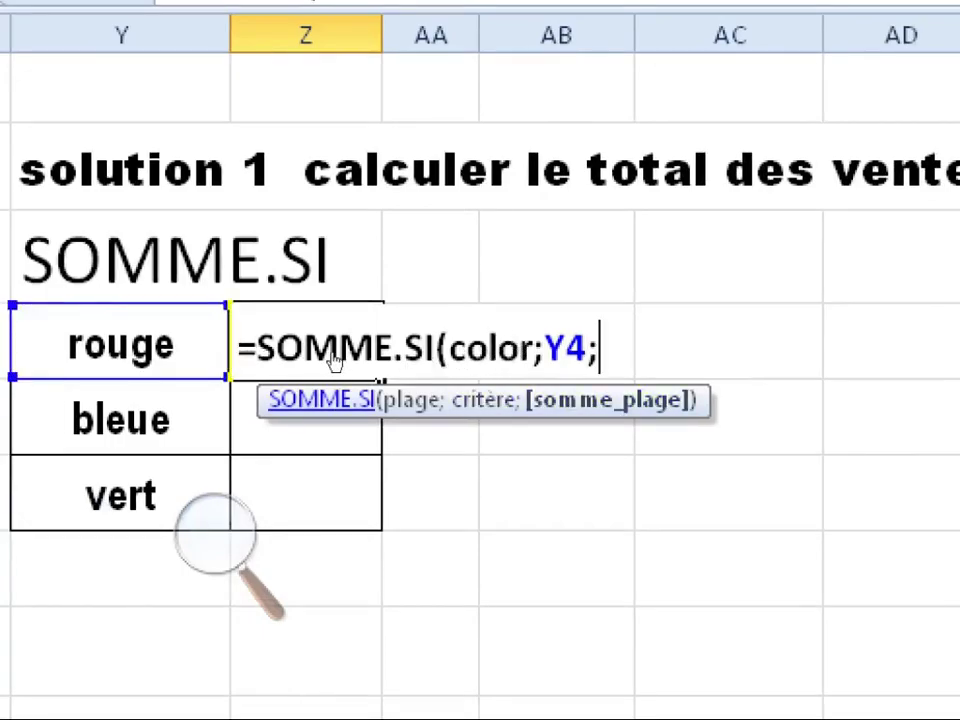
key("F3")
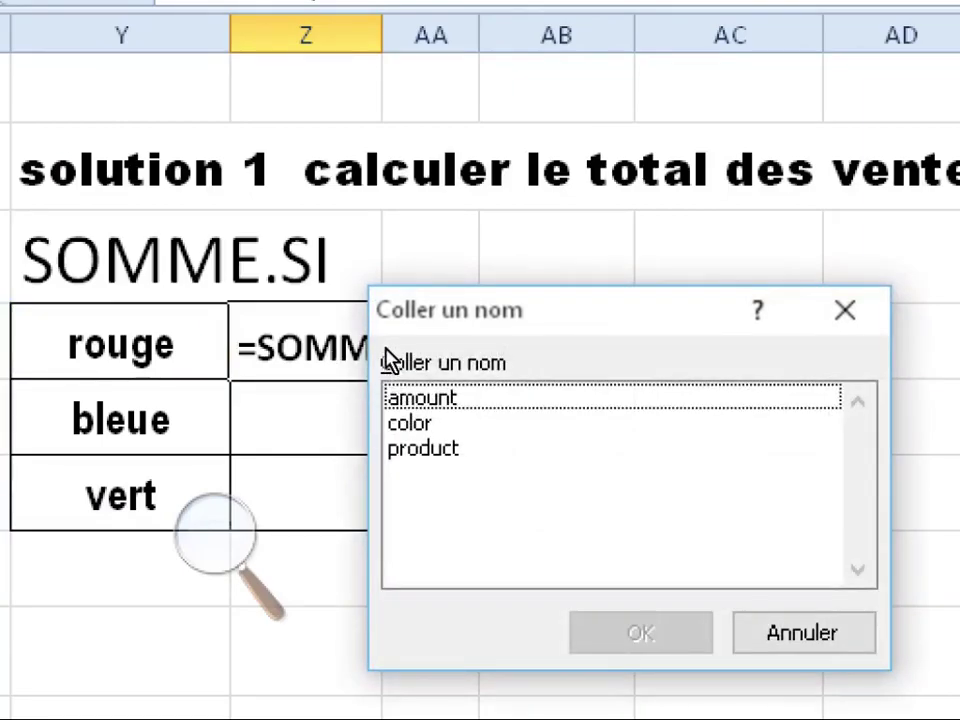
key("Down")
key("Return")
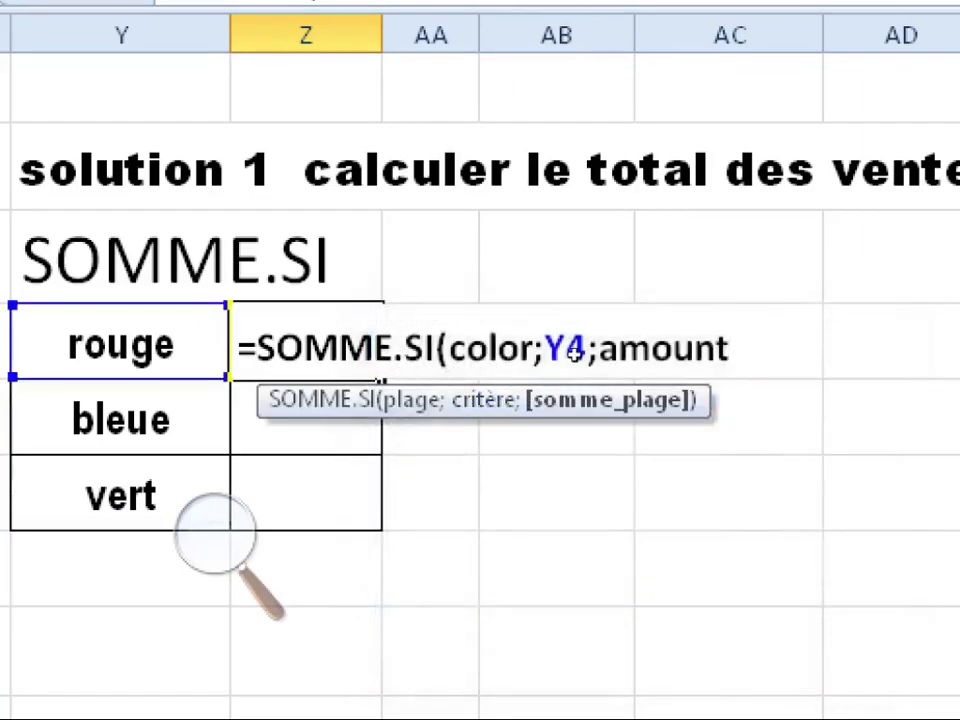
key("Return")
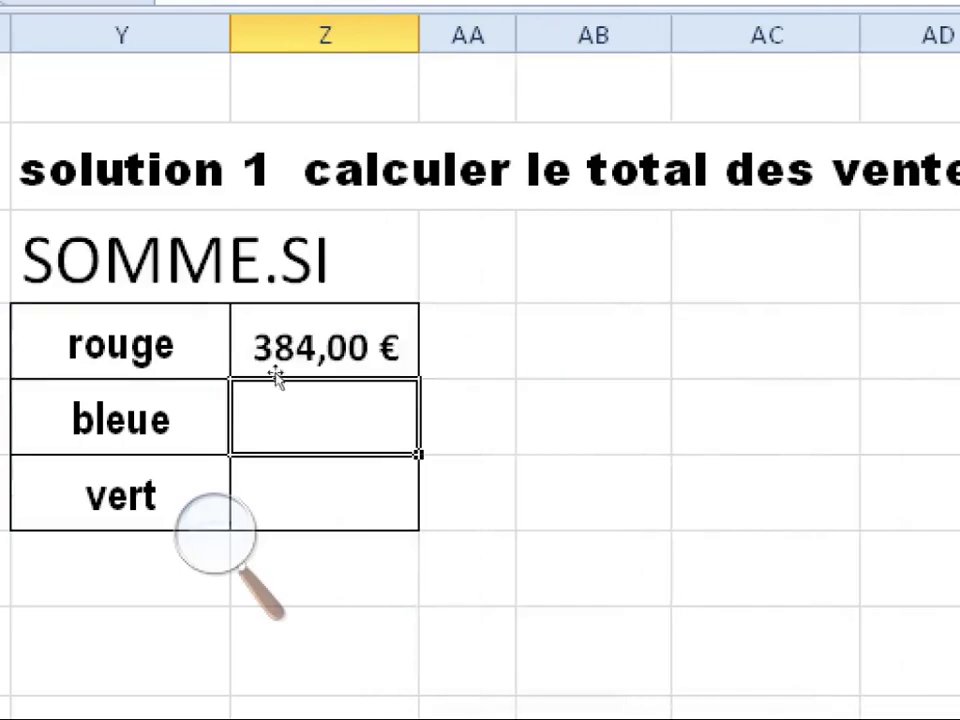
left_click(343, 315)
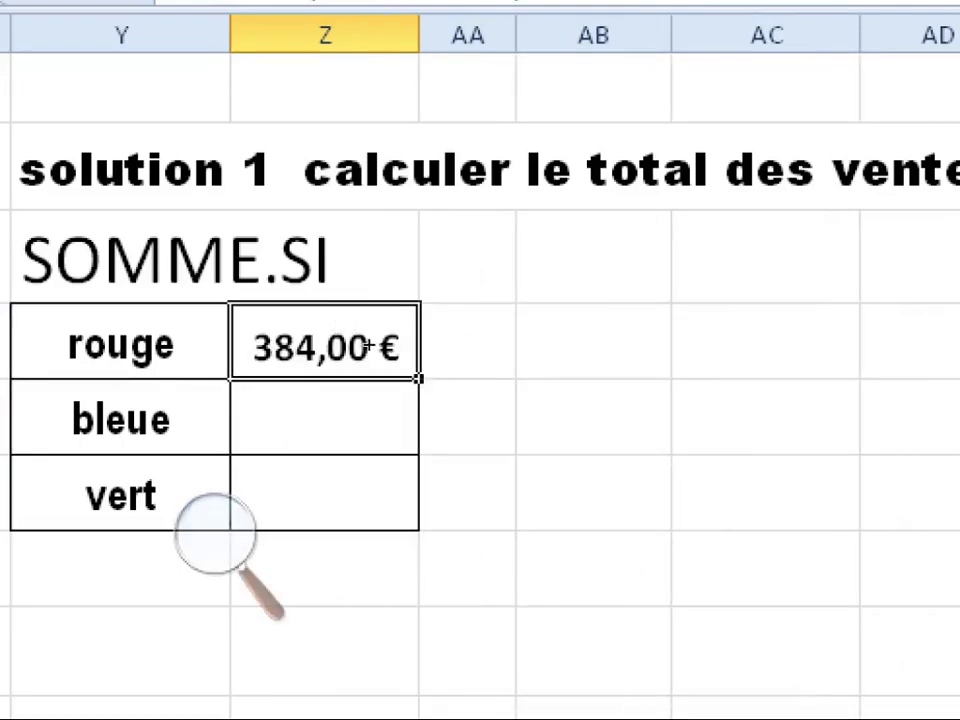
Fill the Z4 SOMME.SI formula down to the bleue and vert rows and review the formula in Z4.
double_click(418, 378)
left_click(302, 336)
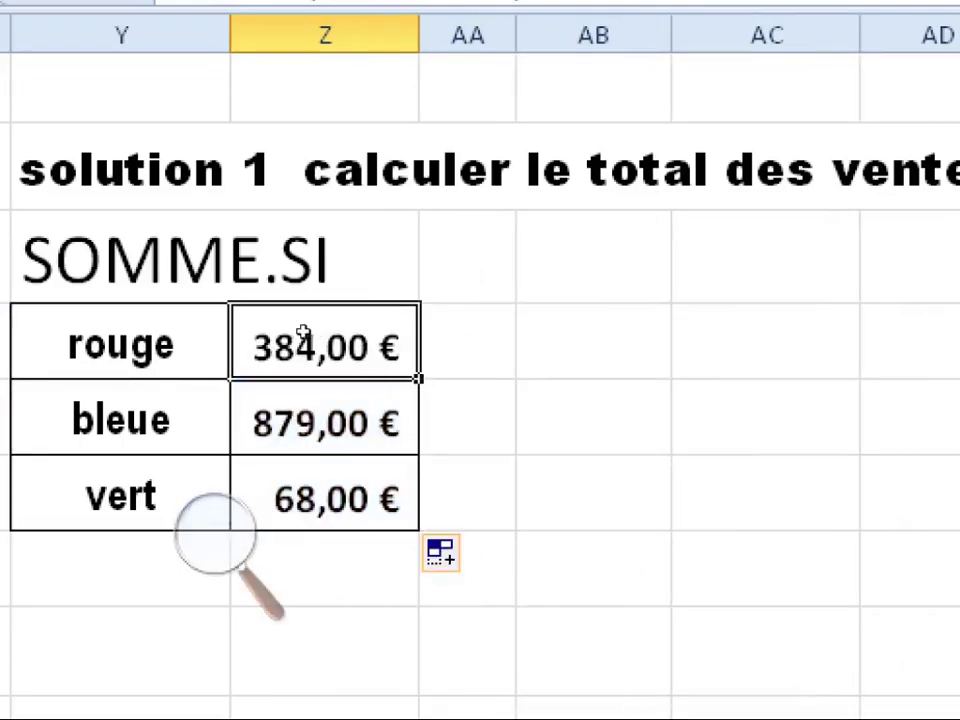
double_click(323, 335)
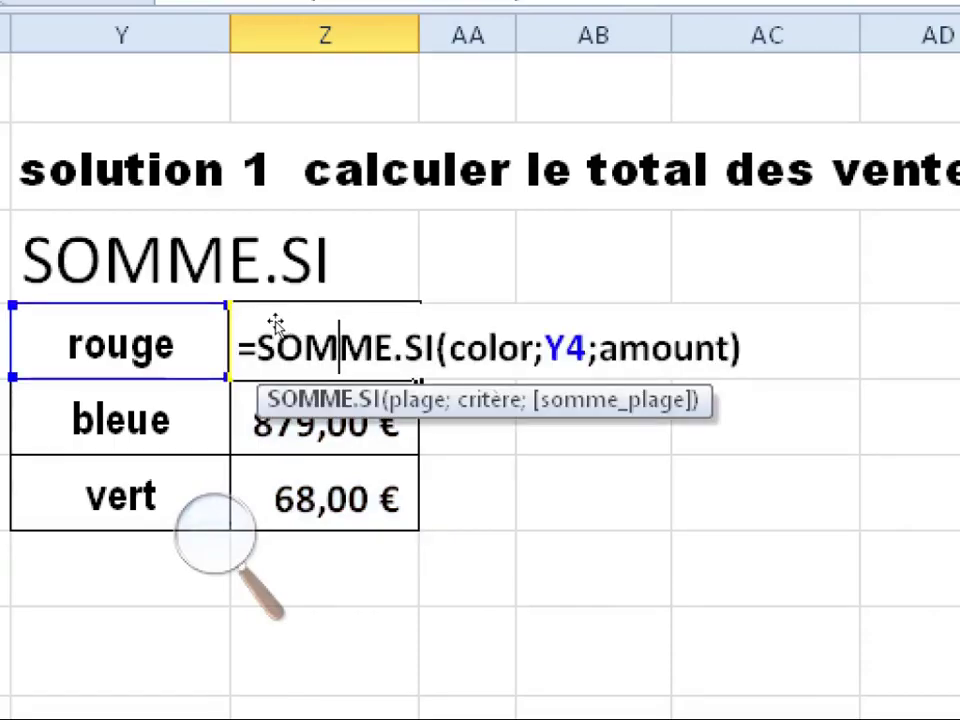
left_click_drag(282, 322, 548, 322)
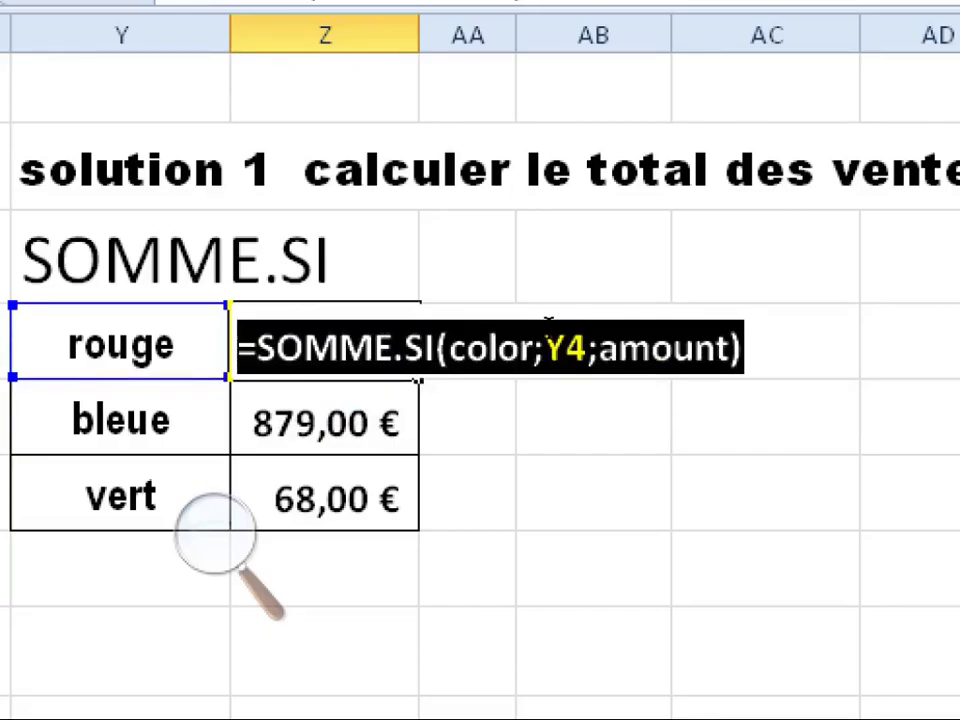
key("Escape")
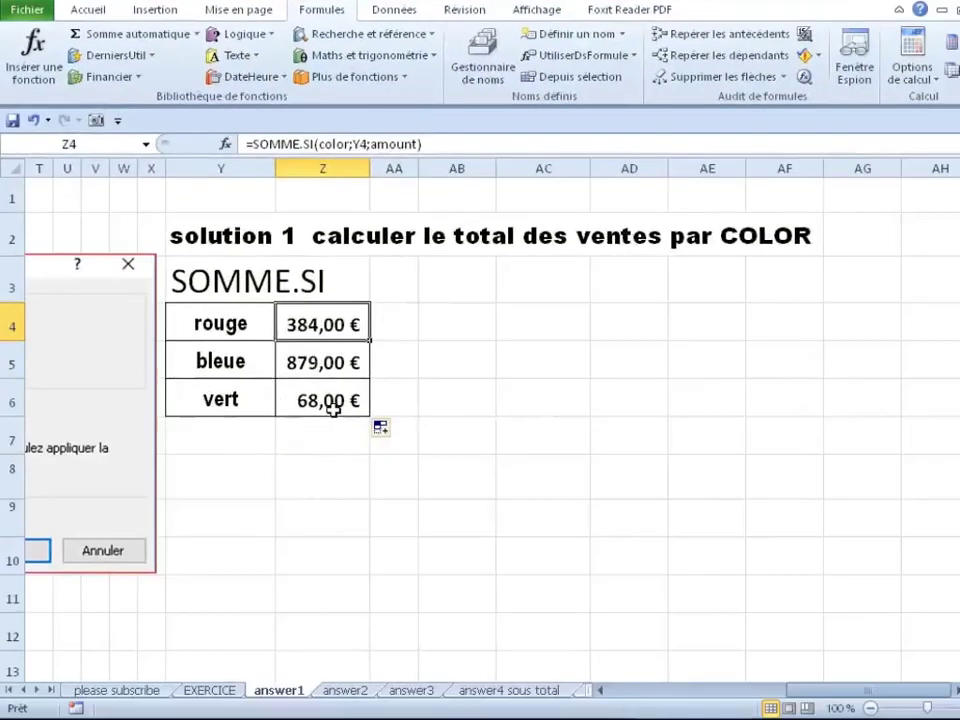
Look back over the answer1 sheet, including the function arguments picture beside the colour totals.
left_click(332, 456)
key("Left")
key("Left")
key("Left")
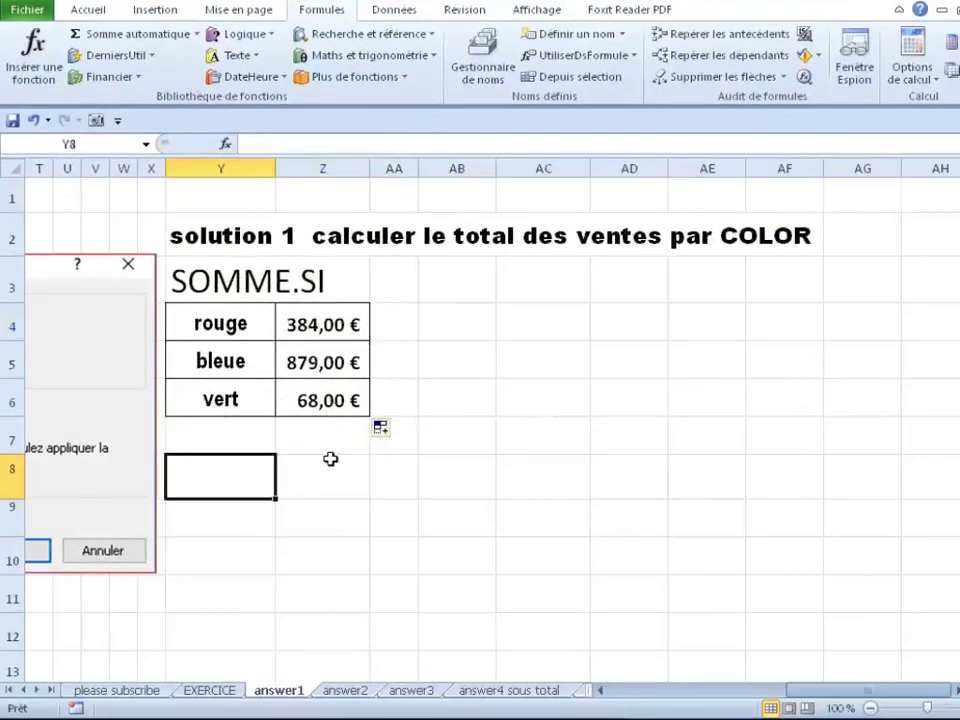
key("Left")
key("Left")
key("Left")
key("Left")
key("Left")
key("Left")
key("Left")
key("Left")
key("Left")
key("Left")
key("Left")
key("Left")
key("Left")
key("Left")
key("Left")
key("Left")
key("Left")
key("Left")
key("Left")
key("Left")
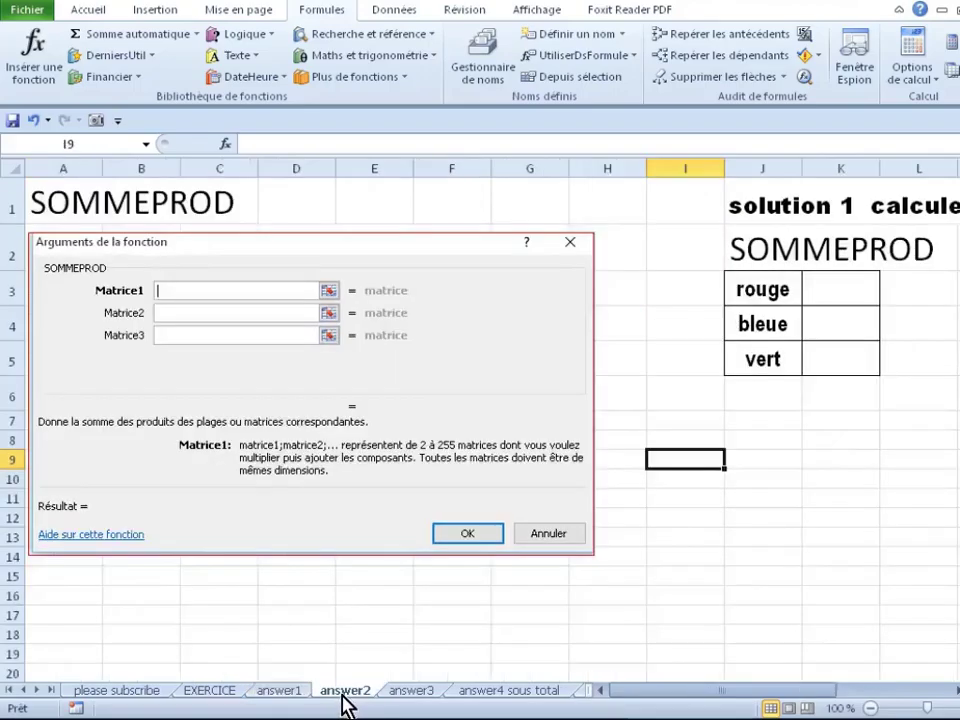
On the answer2 sheet, begin a formula in K3 for rouge with =SOMMEPROD(( as its opening.
left_click(806, 292)
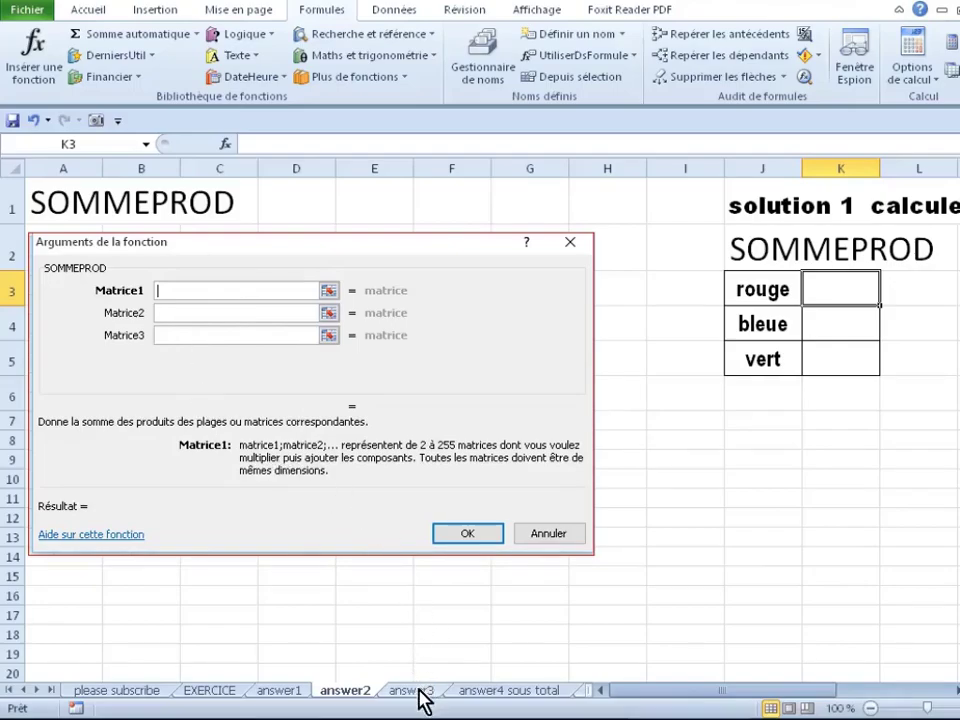
left_click(759, 521)
key("Right")
key("Right")
key("Right")
key("Right")
key("Right")
key("Right")
key("Right")
key("Right")
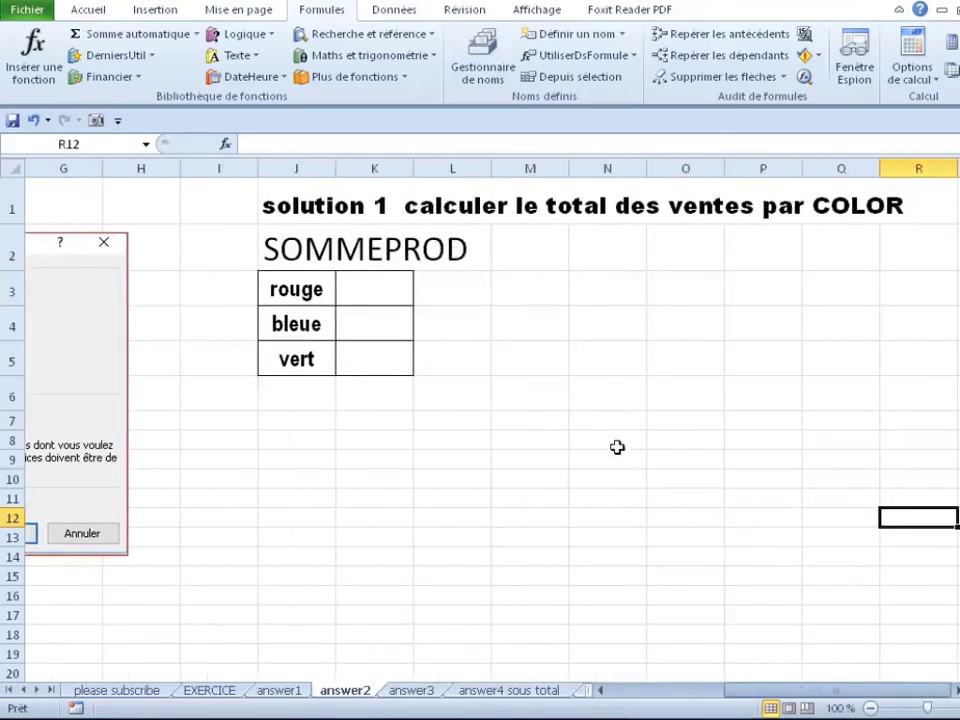
left_click(352, 292)
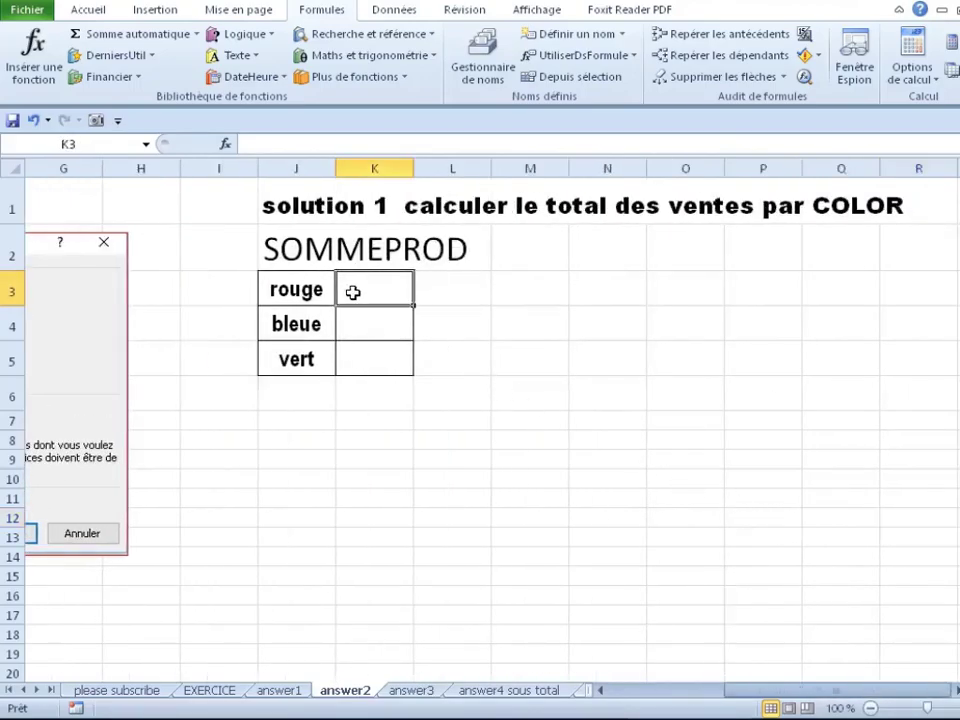
type("=somm")
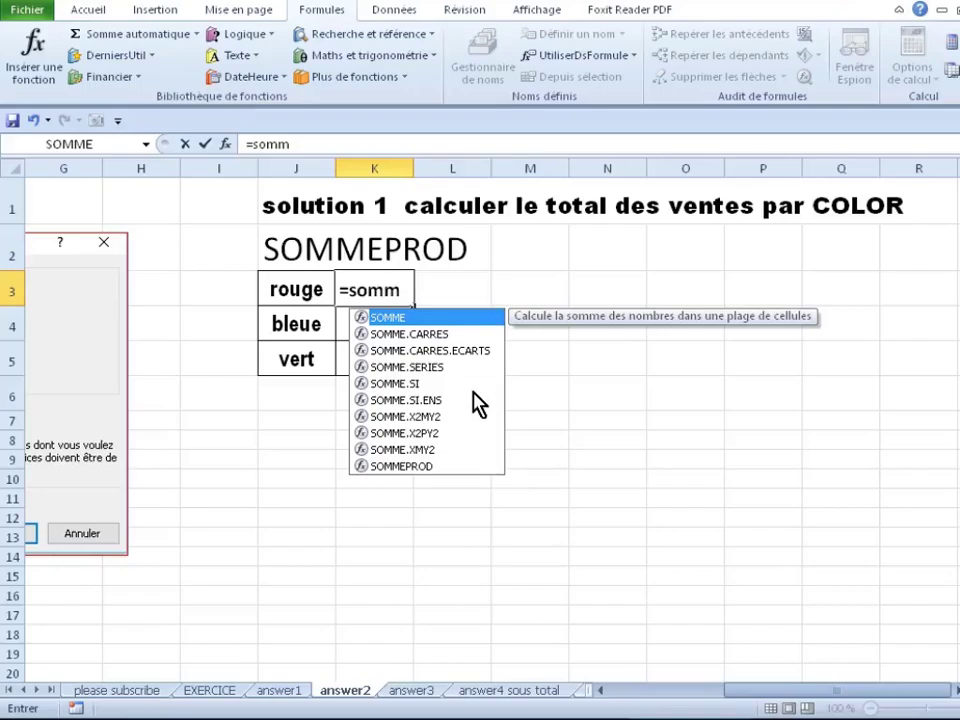
type("epro")
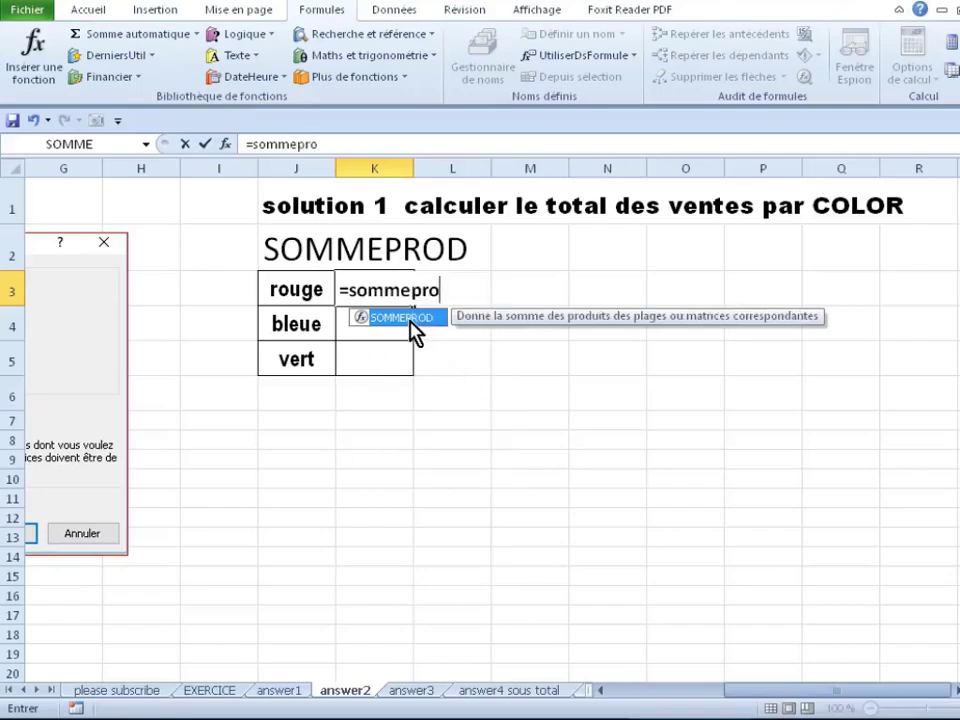
double_click(401, 318)
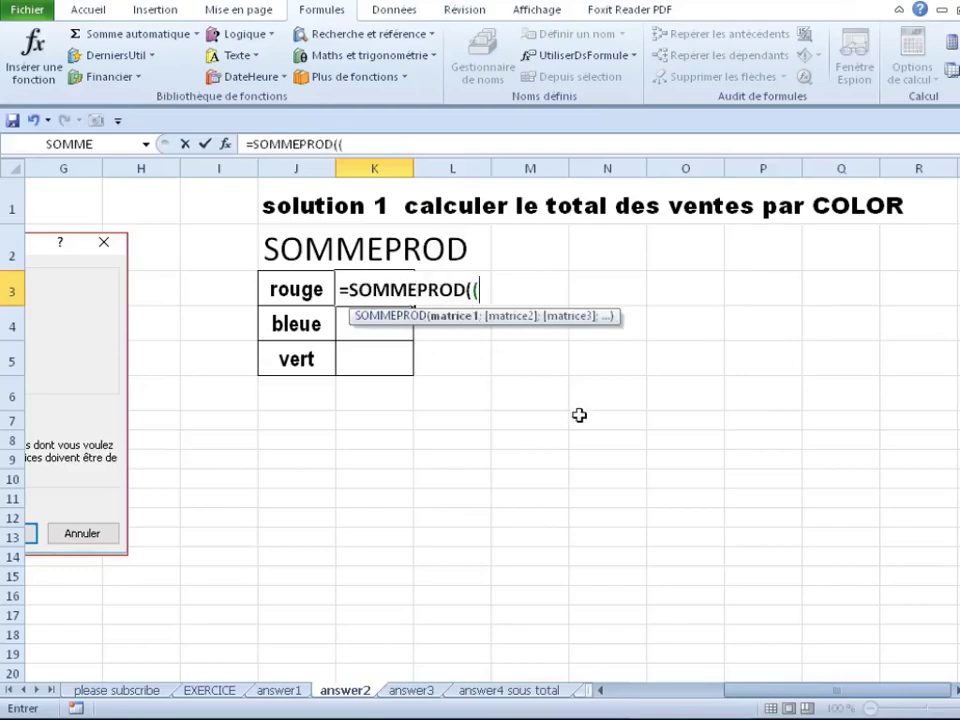
Add the condition color=J3 to the SOMMEPROD formula, using the named range color and the rouge cell.
key("F3")
left_click_drag(473, 312, 571, 368)
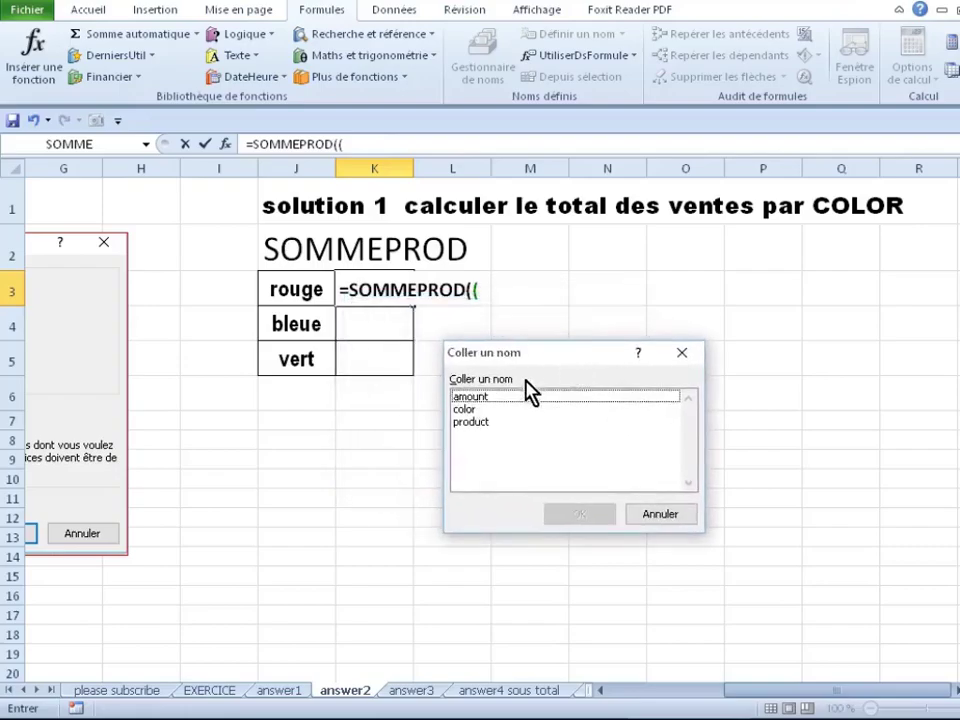
left_click(500, 418)
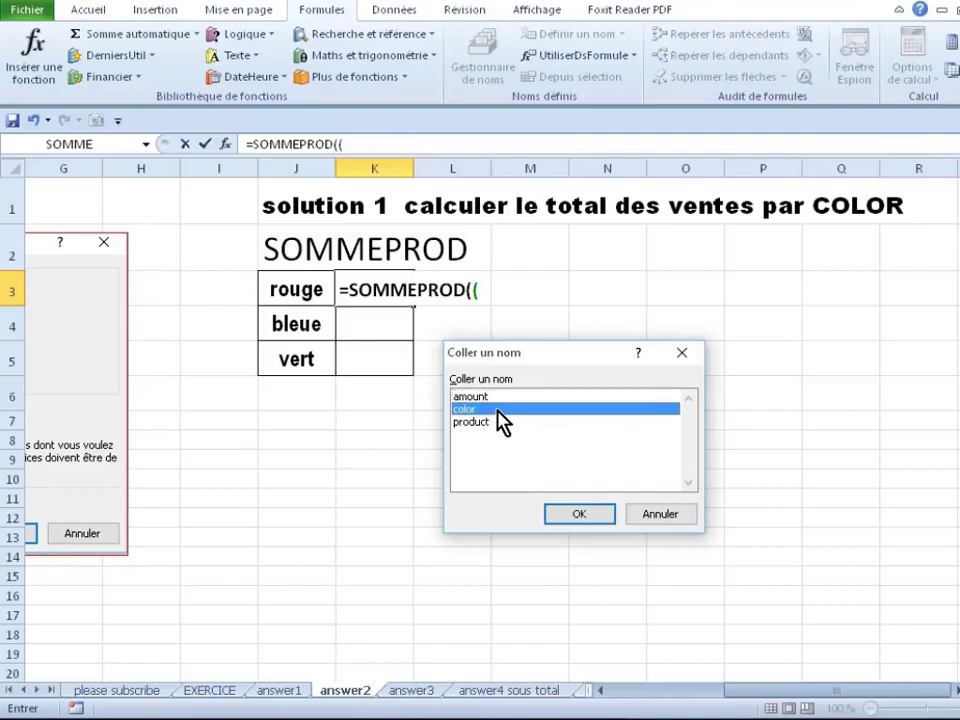
double_click(497, 410)
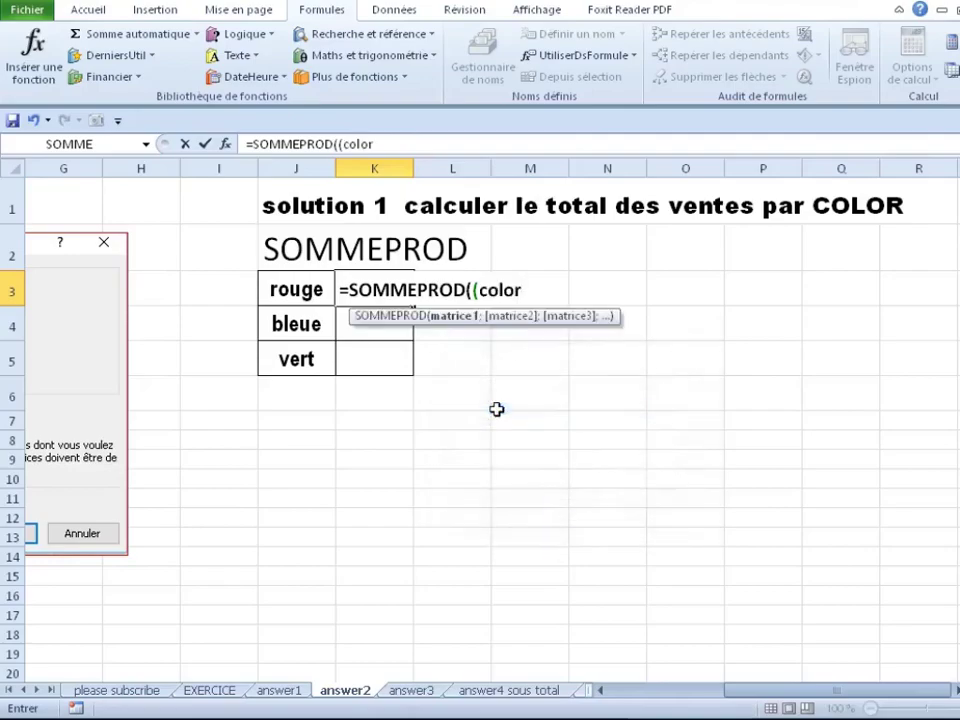
type("=")
left_click(314, 286)
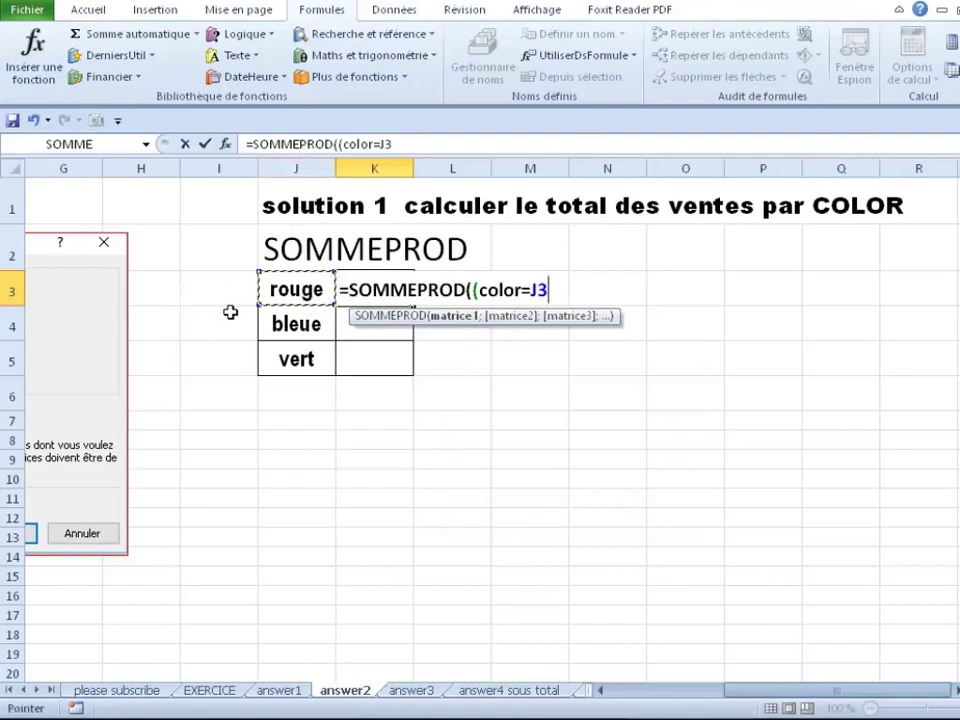
Complete the K3 formula as =SOMMEPROD((color=J3)*amount) and fill it down to the bleue and vert rows.
type(")*")
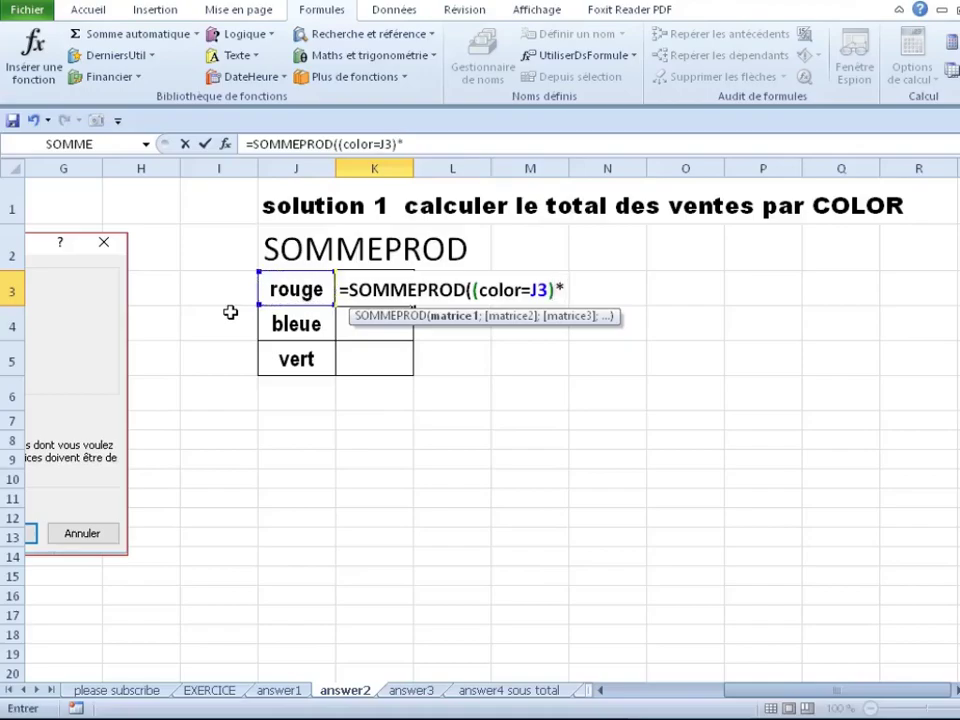
key("F3")
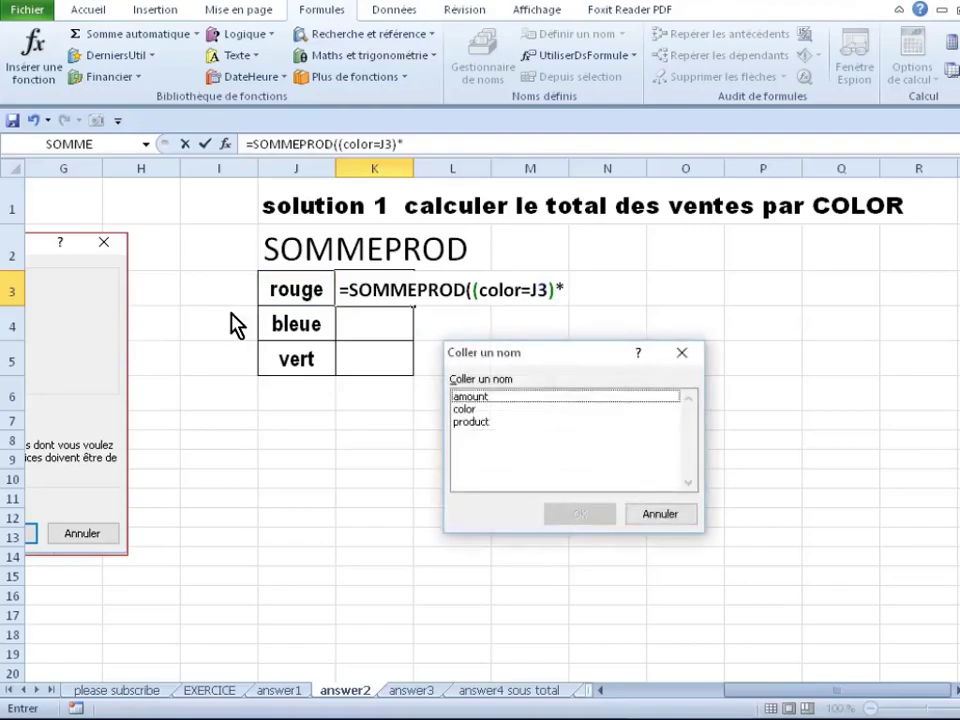
left_click(487, 397)
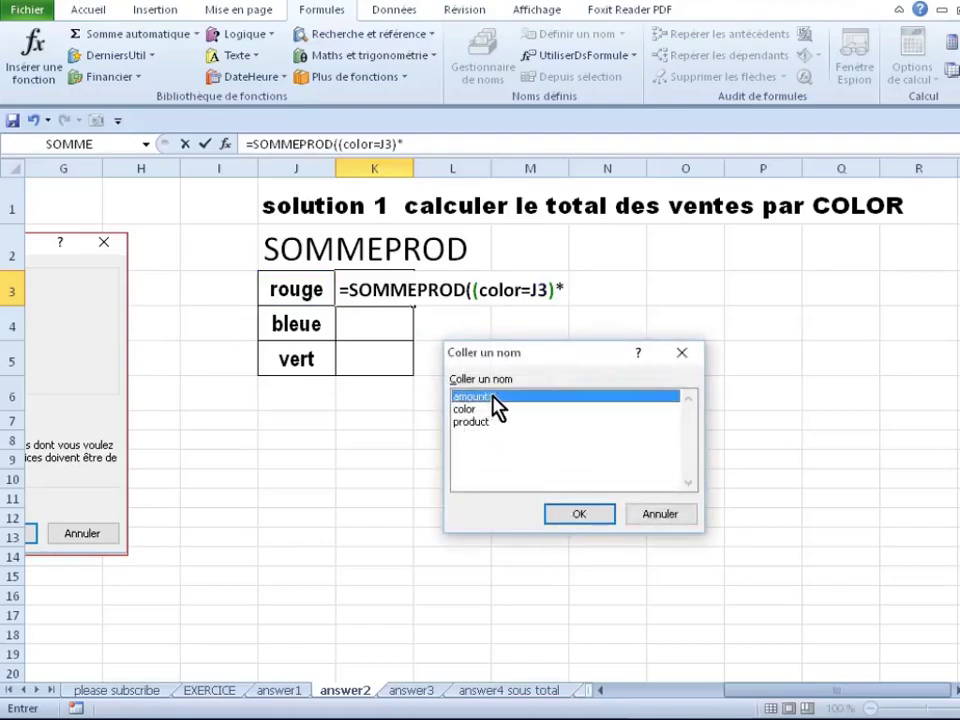
double_click(489, 397)
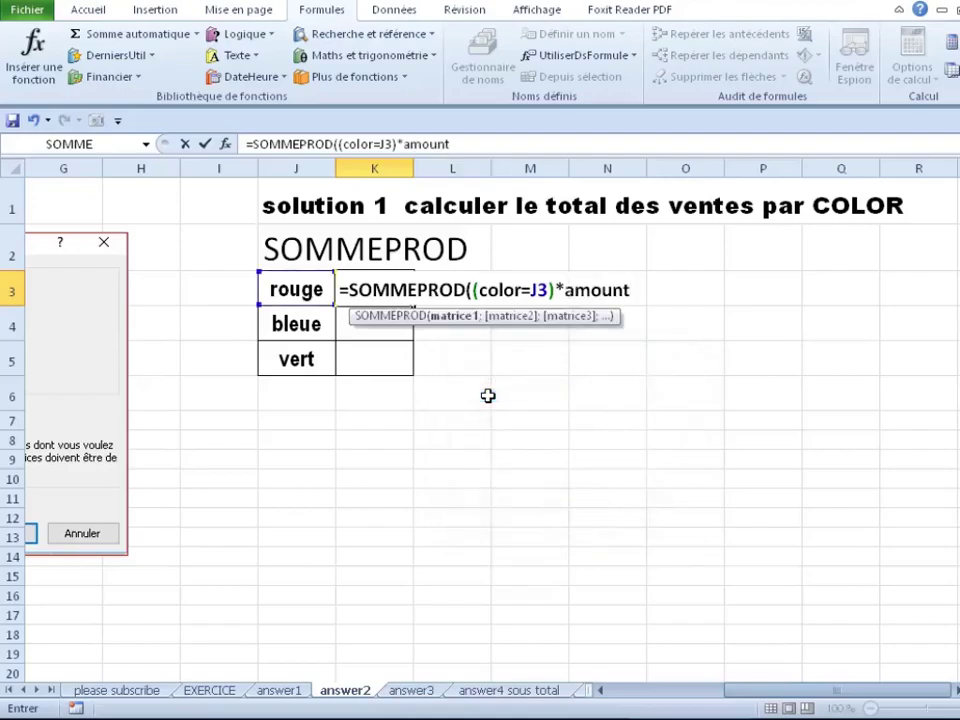
key("Return")
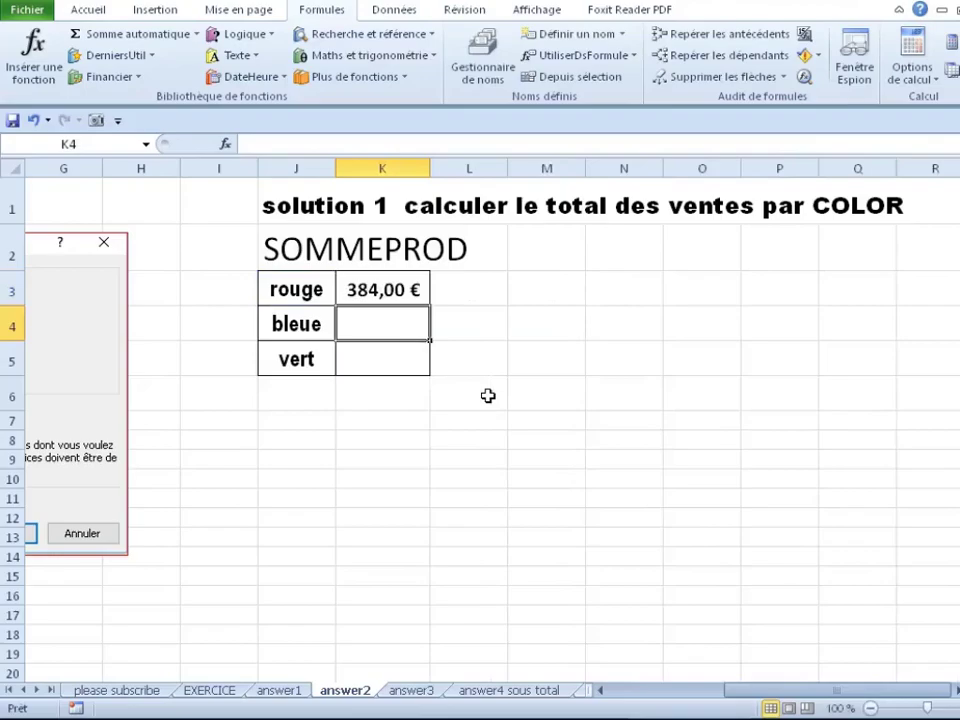
left_click(381, 288)
double_click(428, 309)
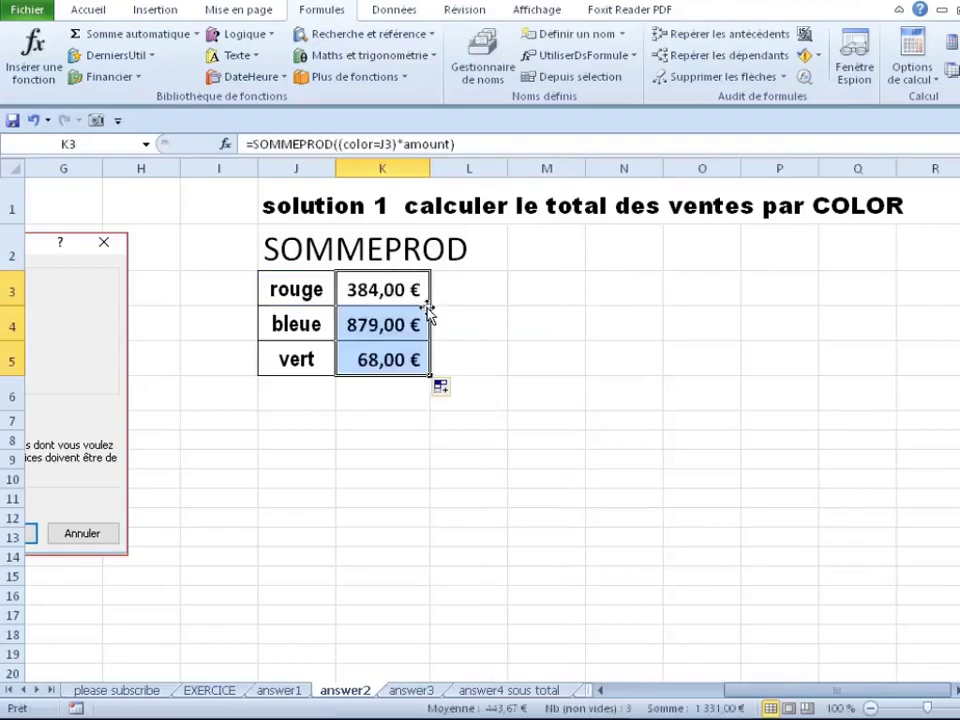
Reopen the K3 SOMMEPROD formula and examine its arguments at a magnified size without changing it.
left_click(388, 310)
double_click(377, 288)
left_click_drag(340, 290, 664, 302)
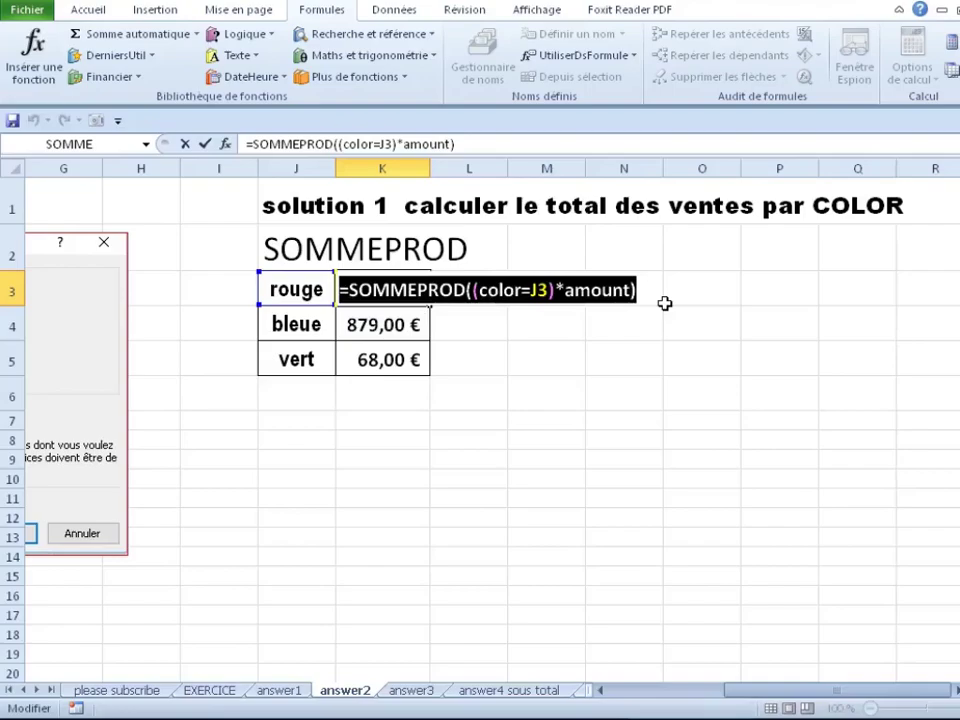
key("super+plus")
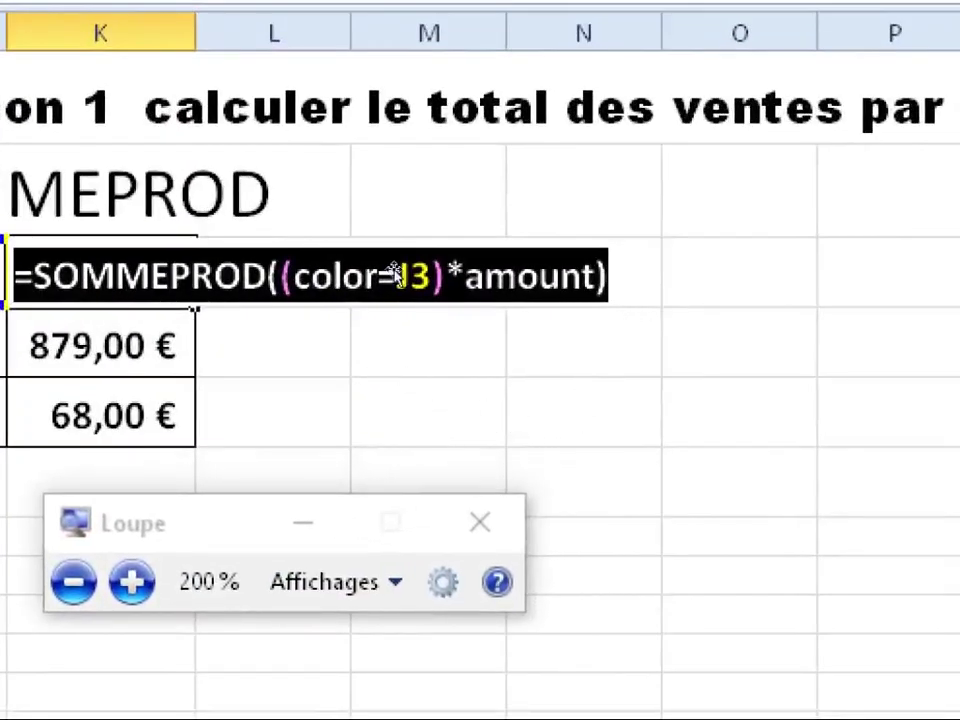
left_click(367, 276)
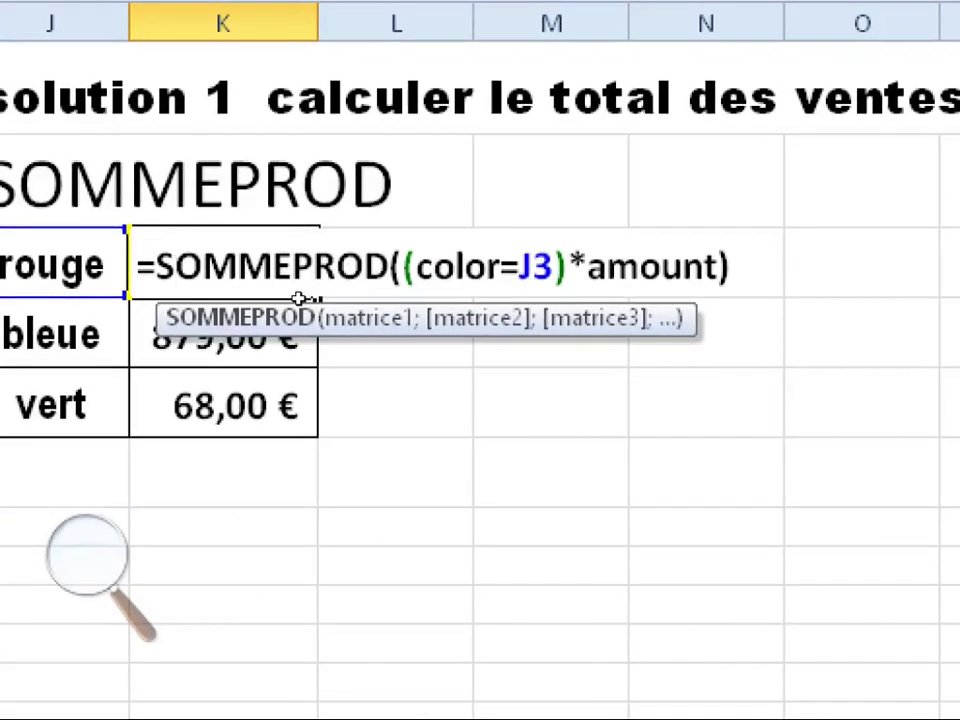
key("super+minus")
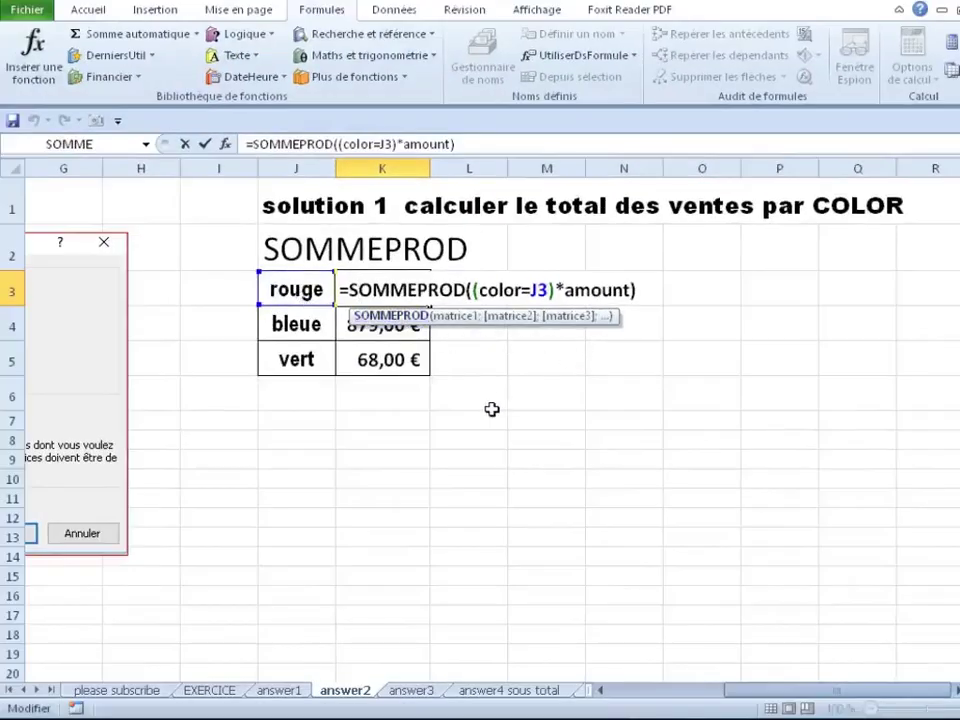
key("ctrl+Return")
scroll(491, 440, "down", 1)
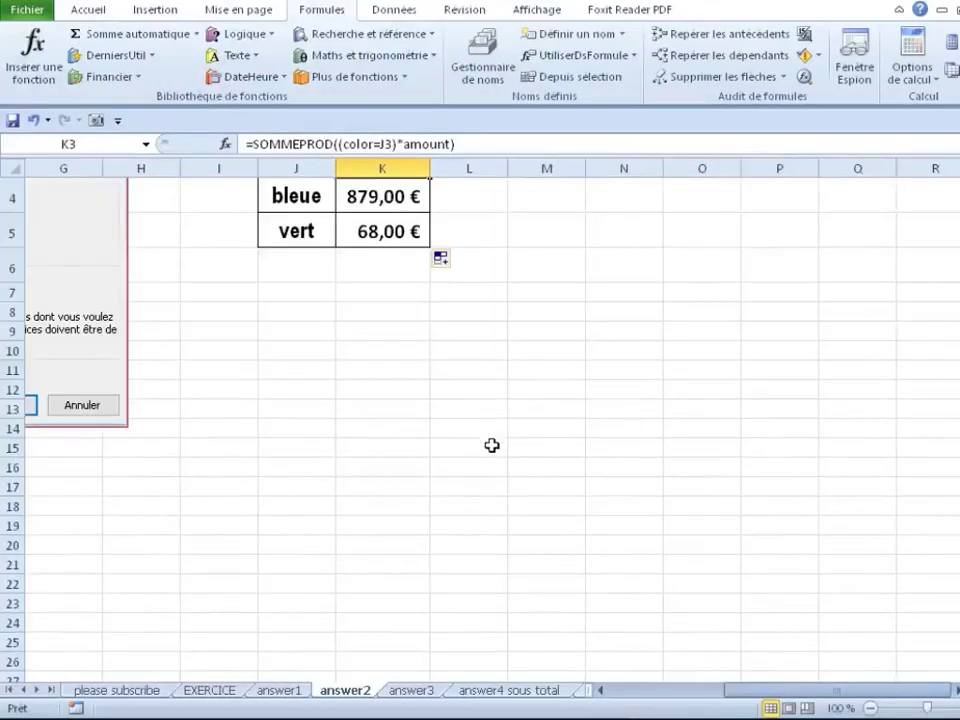
Create a pivot table from the EXERCICE sales table B2:D14 on a new worksheet (Nouvelle feuille de calcul).
left_click(422, 693)
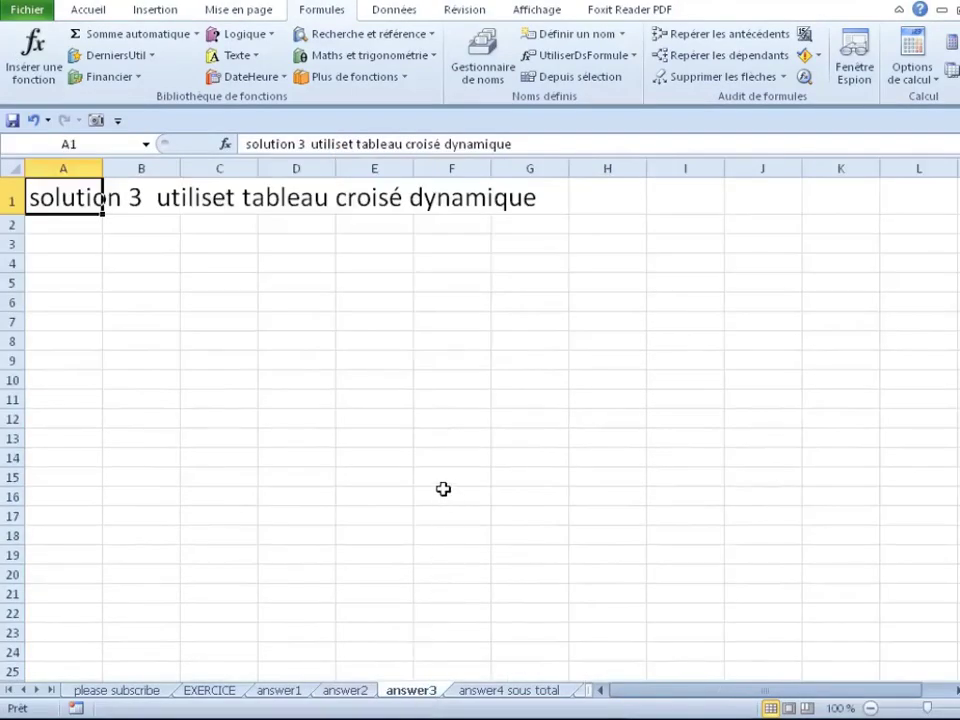
left_click(215, 701)
left_click(165, 393)
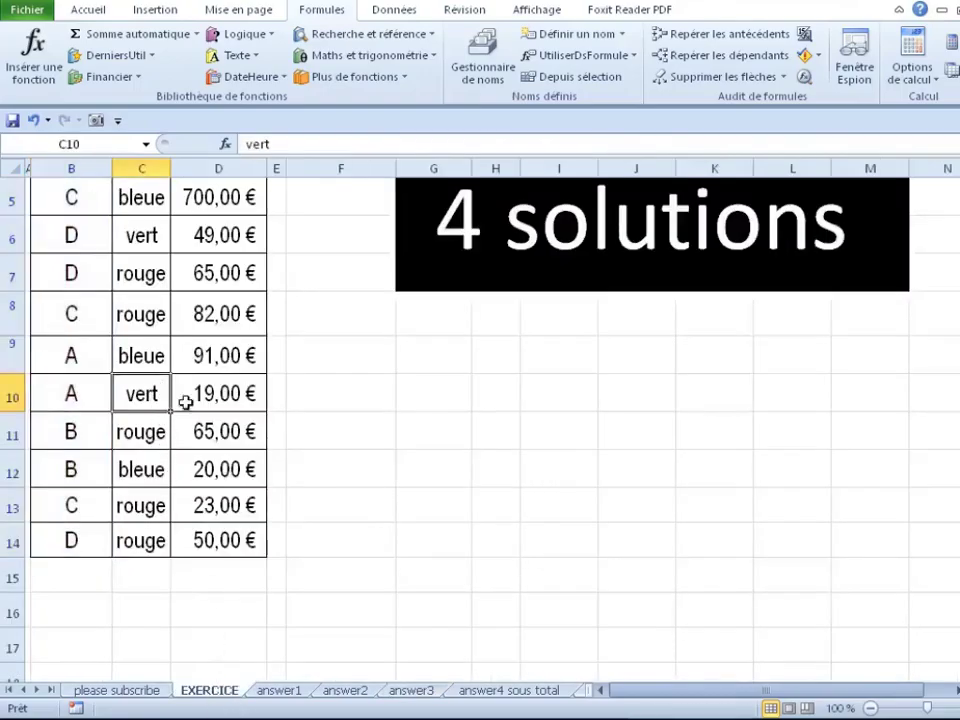
scroll(167, 392, "up", 2)
left_click(160, 390)
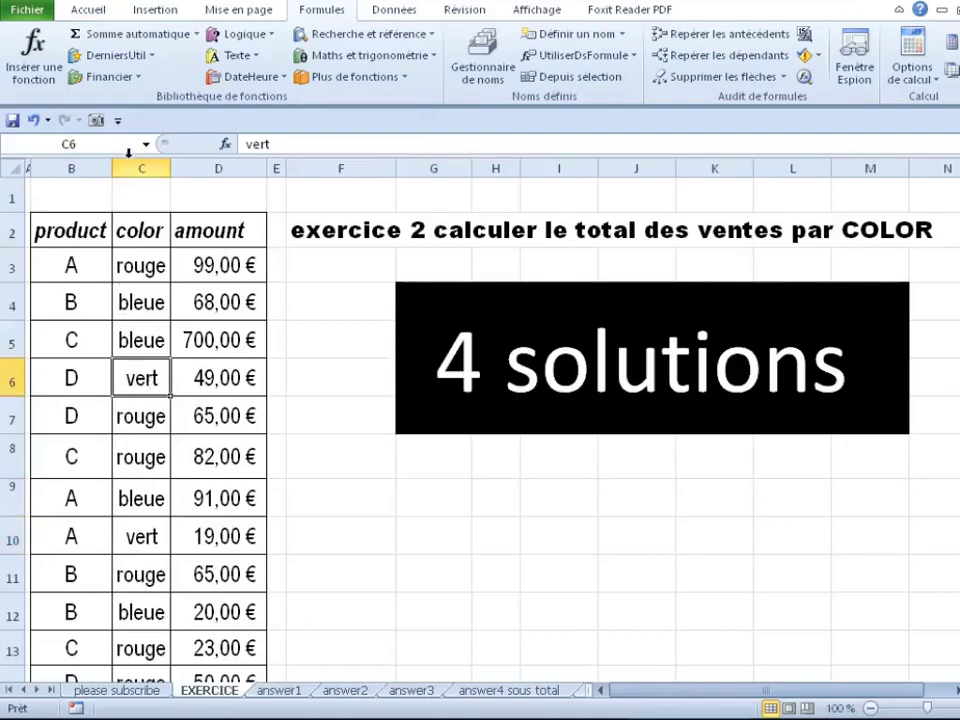
left_click(150, 14)
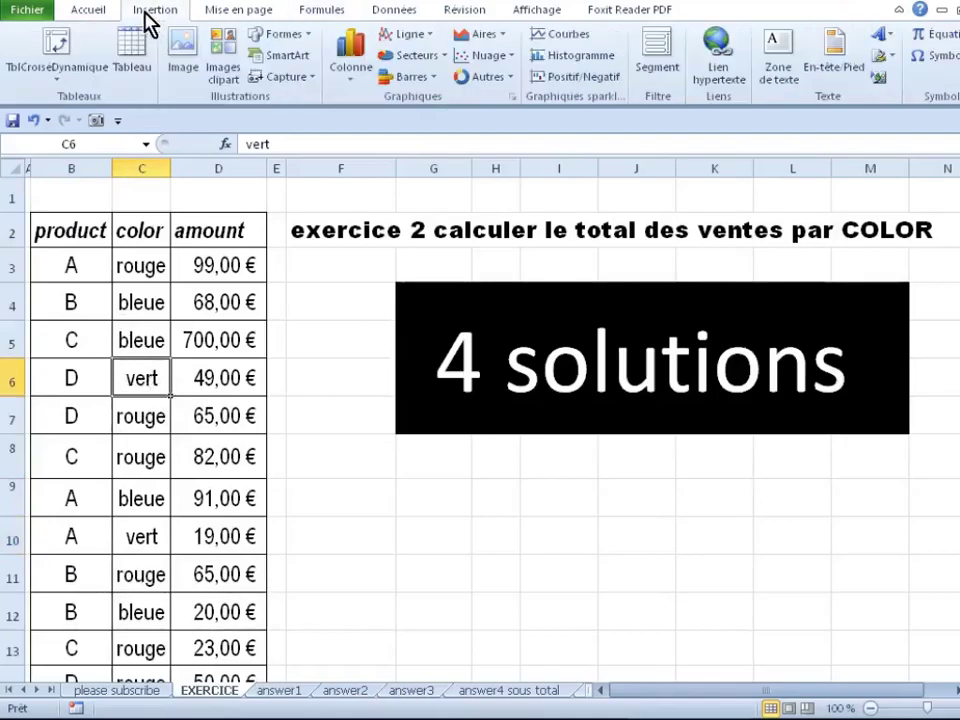
left_click(70, 42)
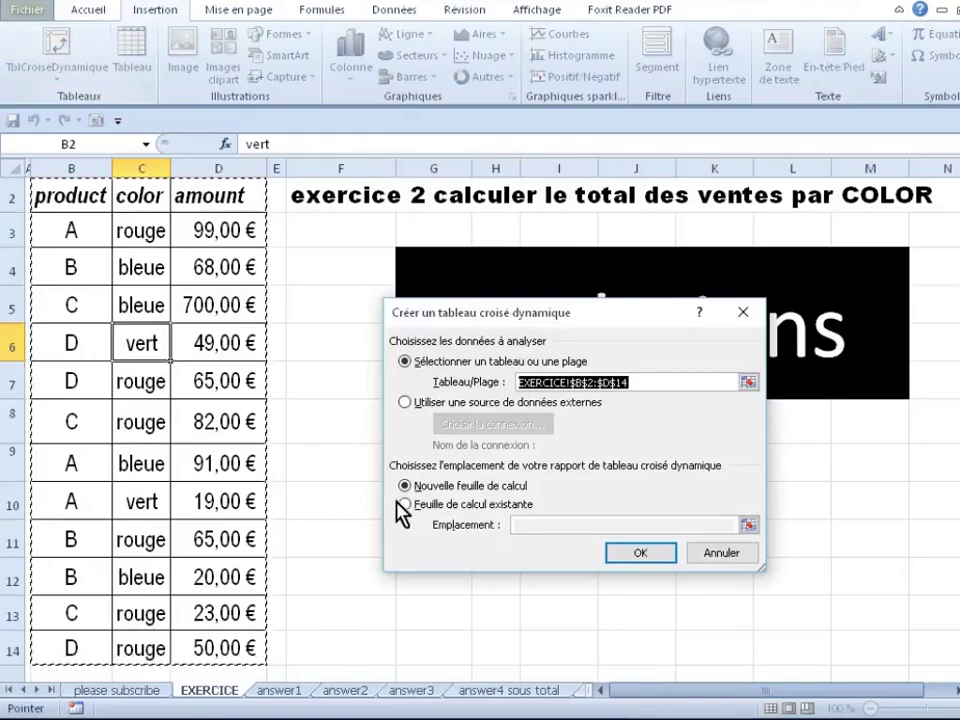
left_click(474, 487)
left_click(637, 554)
Lay out the pivot table with the sum of amount in Valeurs and color in Étiquettes de lignes.
left_click_drag(616, 478, 619, 552)
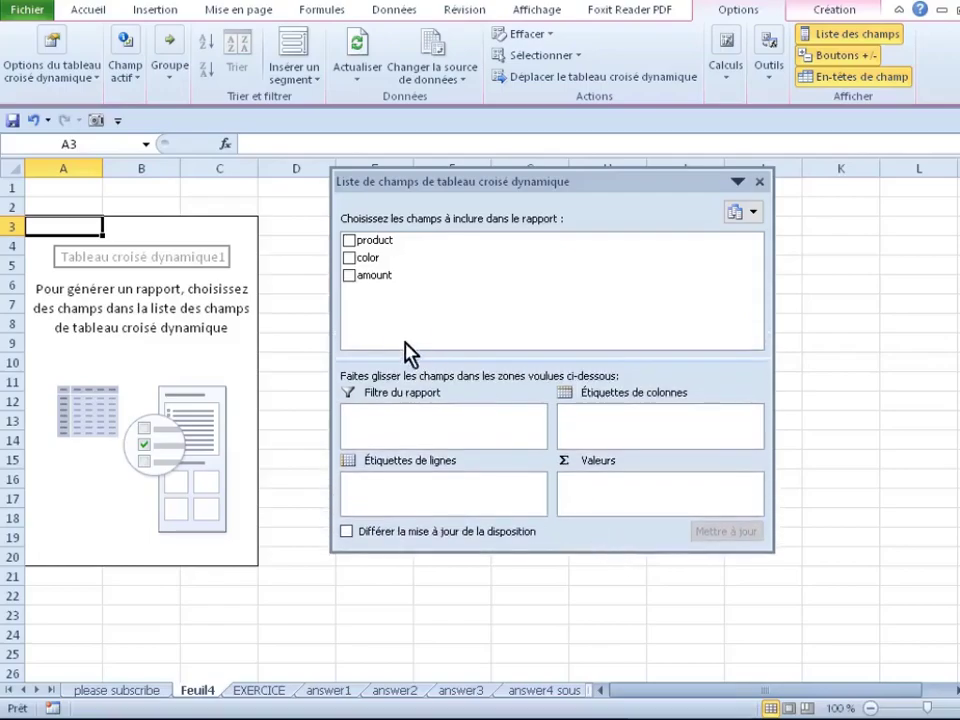
left_click_drag(372, 285, 603, 492)
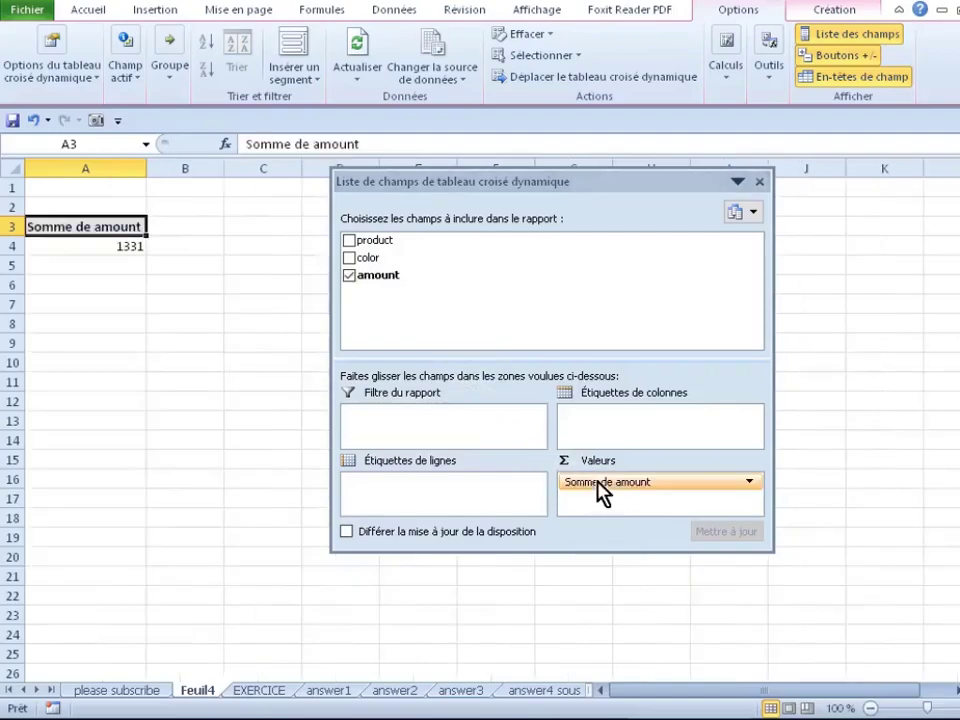
left_click_drag(366, 259, 382, 488)
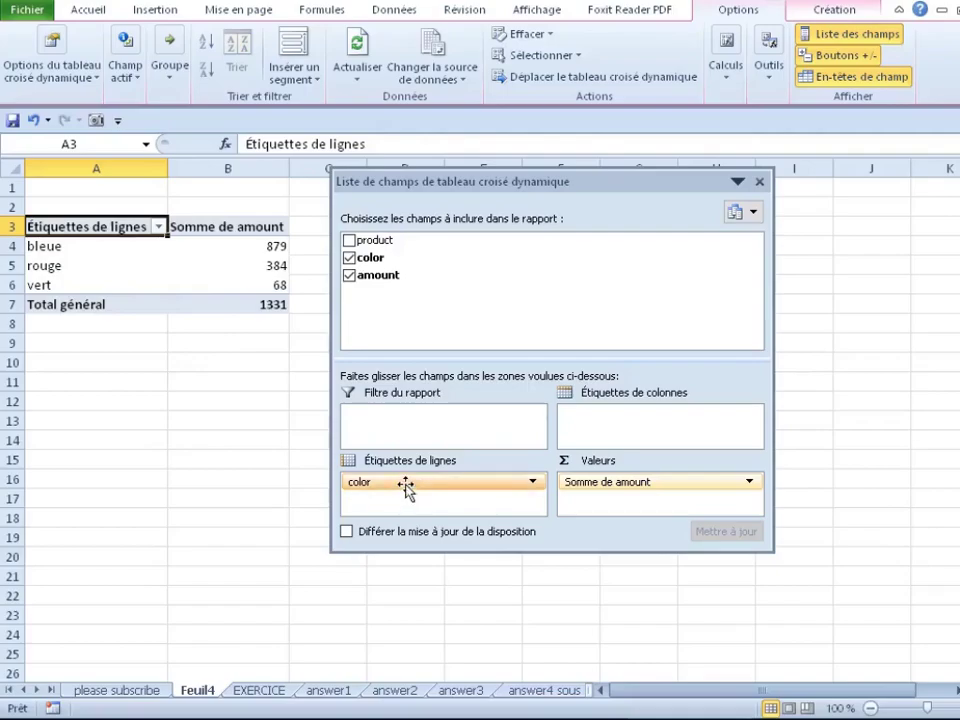
Try the color field in Étiquettes de colonnes and return it to Étiquettes de lignes.
left_click_drag(406, 486, 597, 437)
left_click_drag(603, 182, 671, 257)
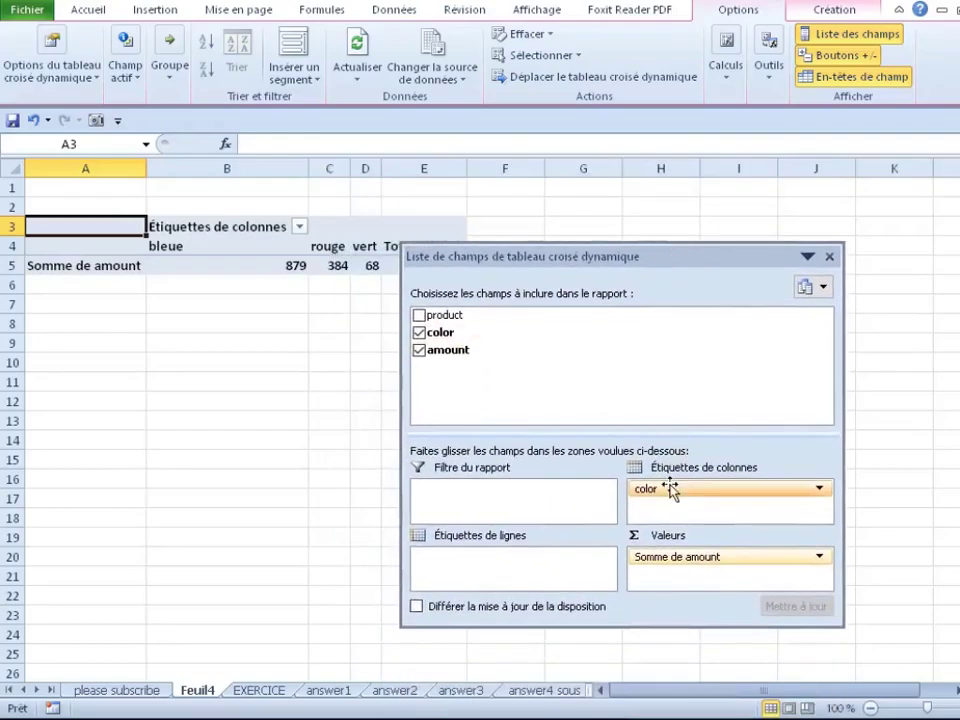
left_click_drag(668, 490, 506, 566)
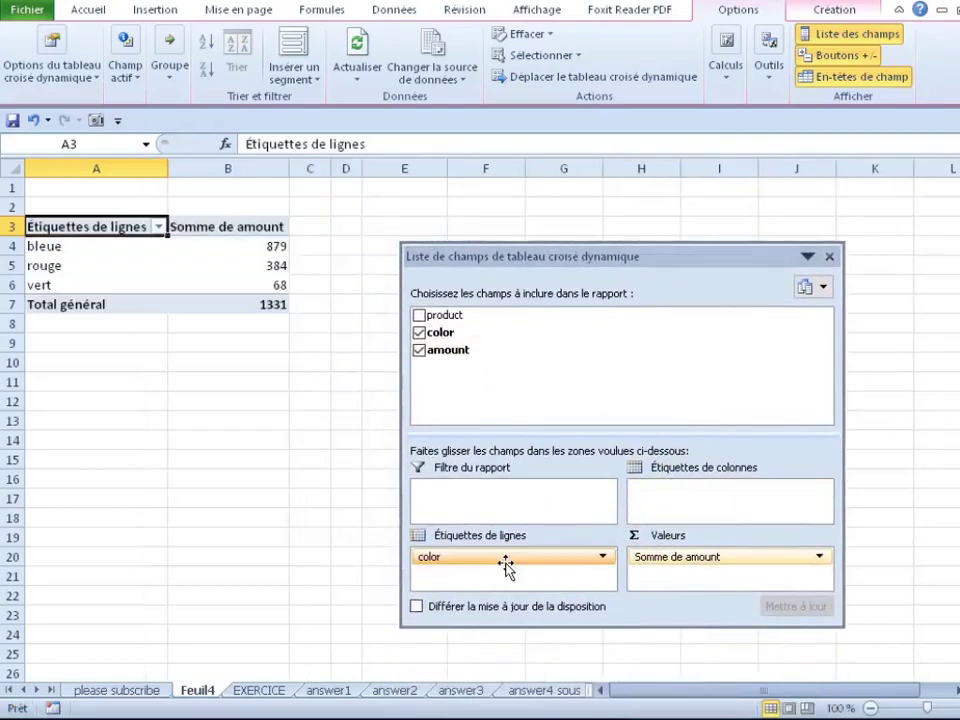
Close the pivot field list and format the Somme de amount values as Comptabilité with 2 decimals and the € symbol.
left_click(832, 260)
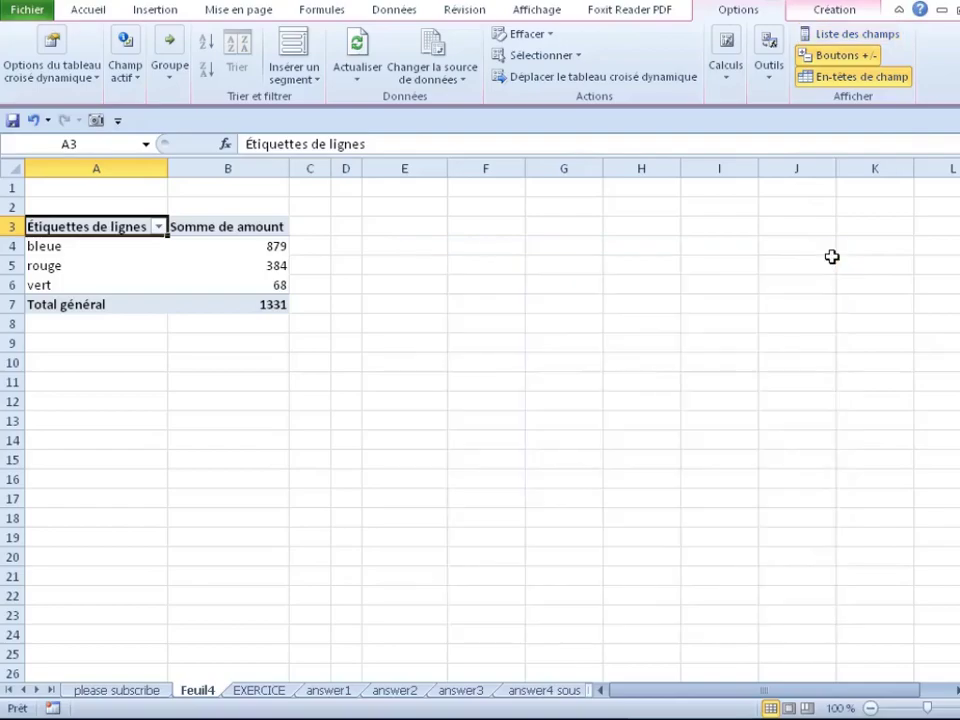
left_click(248, 248)
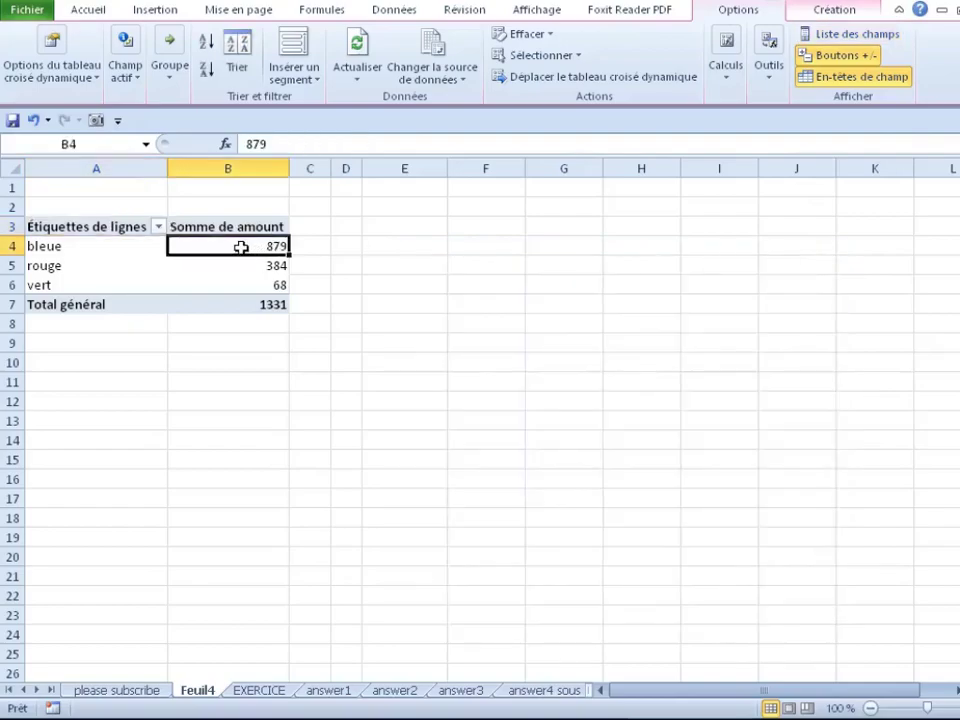
right_click(241, 247)
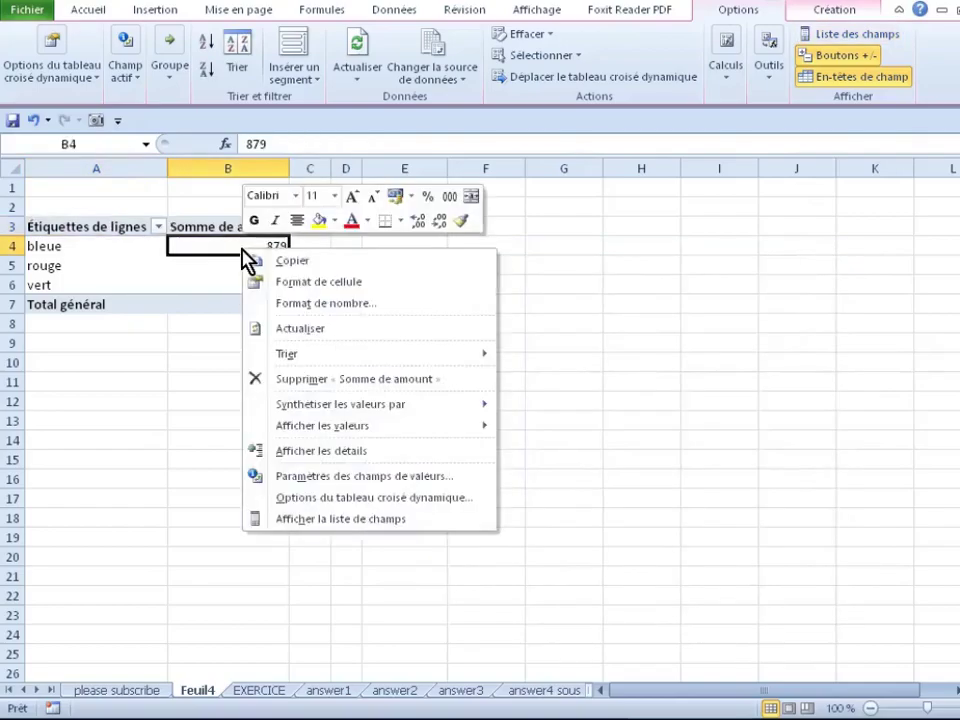
left_click(275, 303)
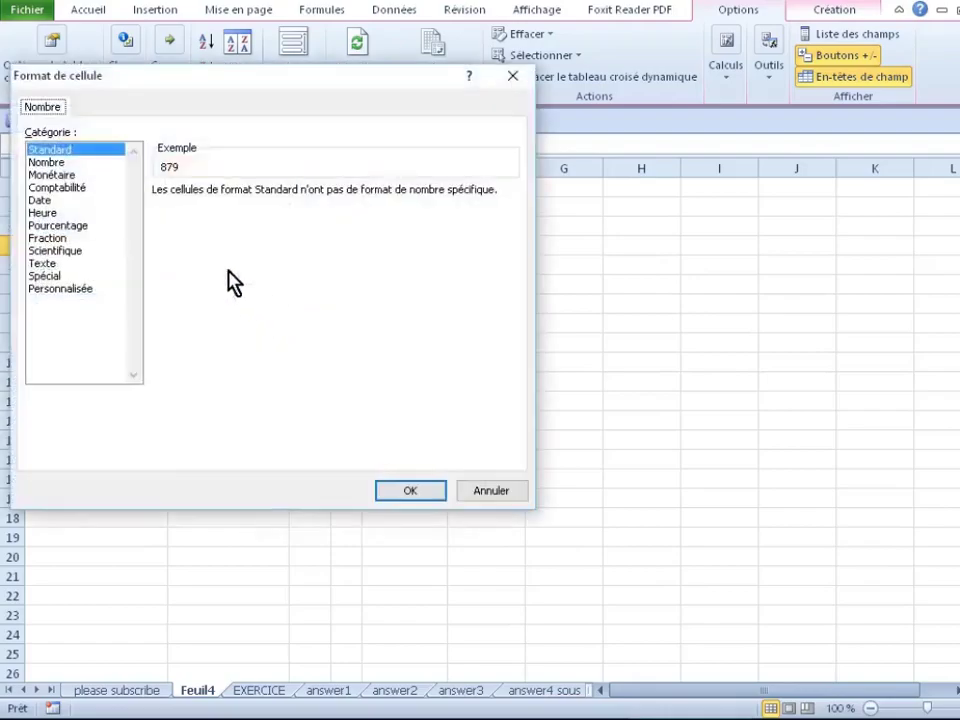
left_click(60, 189)
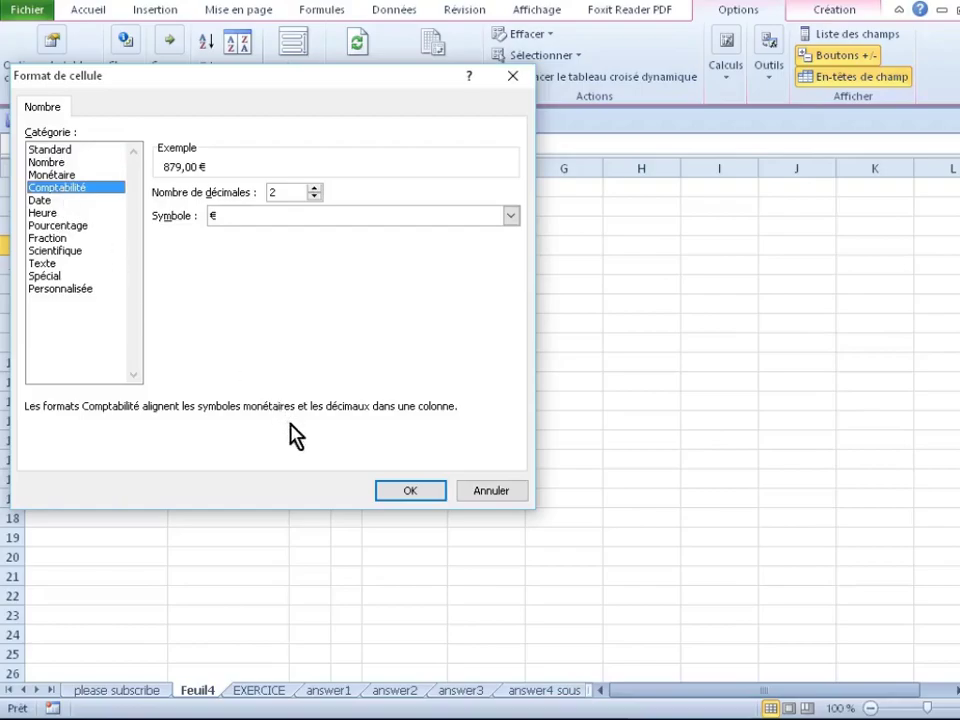
left_click(402, 492)
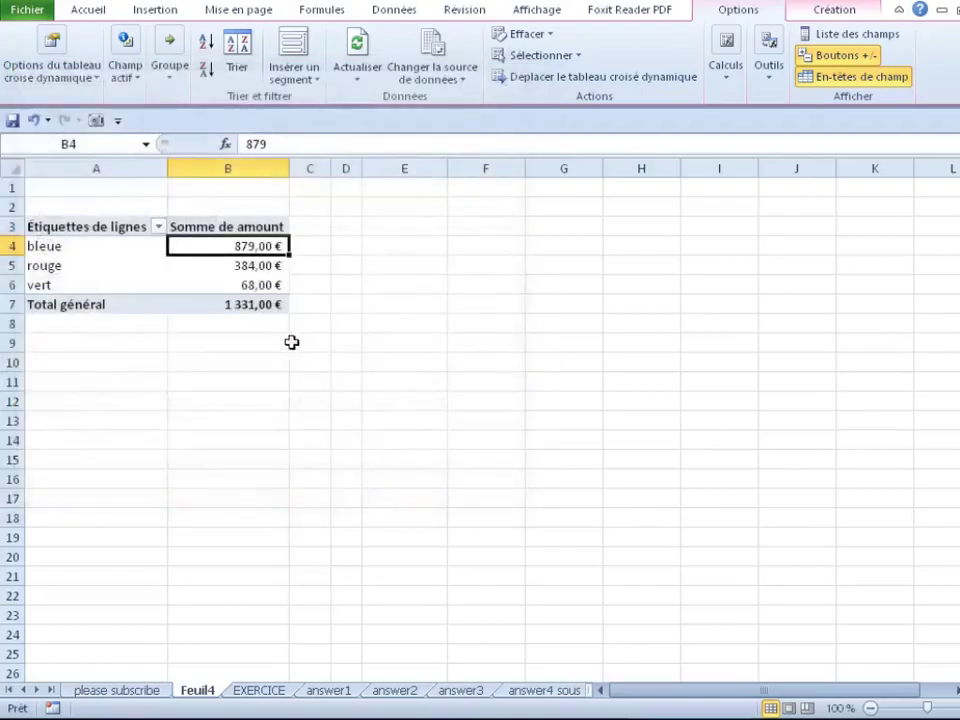
Change the pivot table's report layout to tabular form (Afficher sous forme tabulaire).
left_click(186, 227)
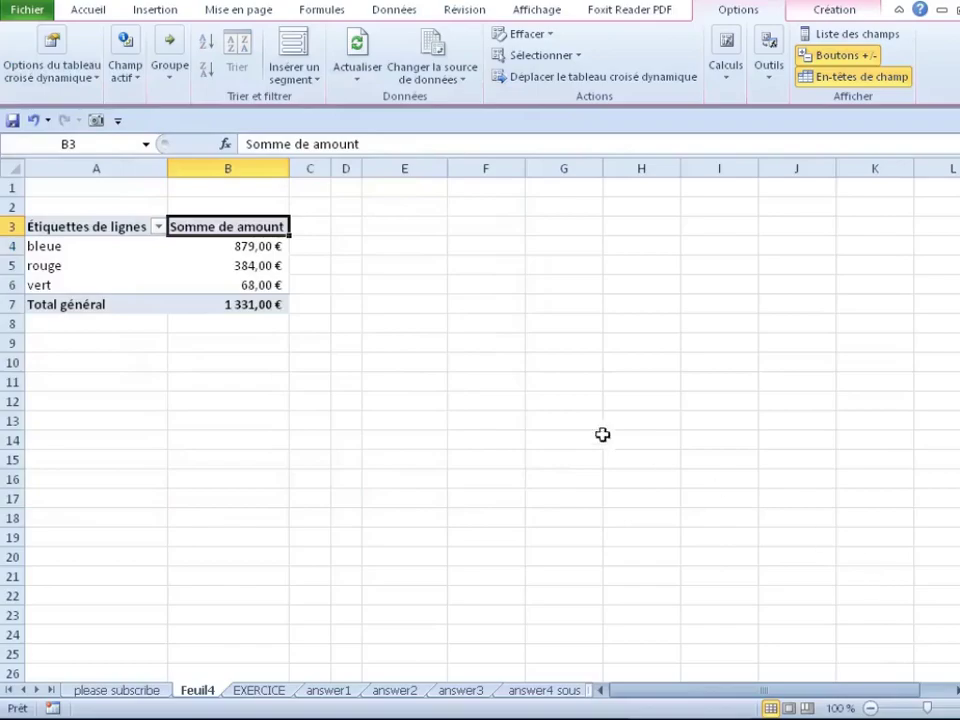
scroll(485, 425, "up", 7, "ctrl")
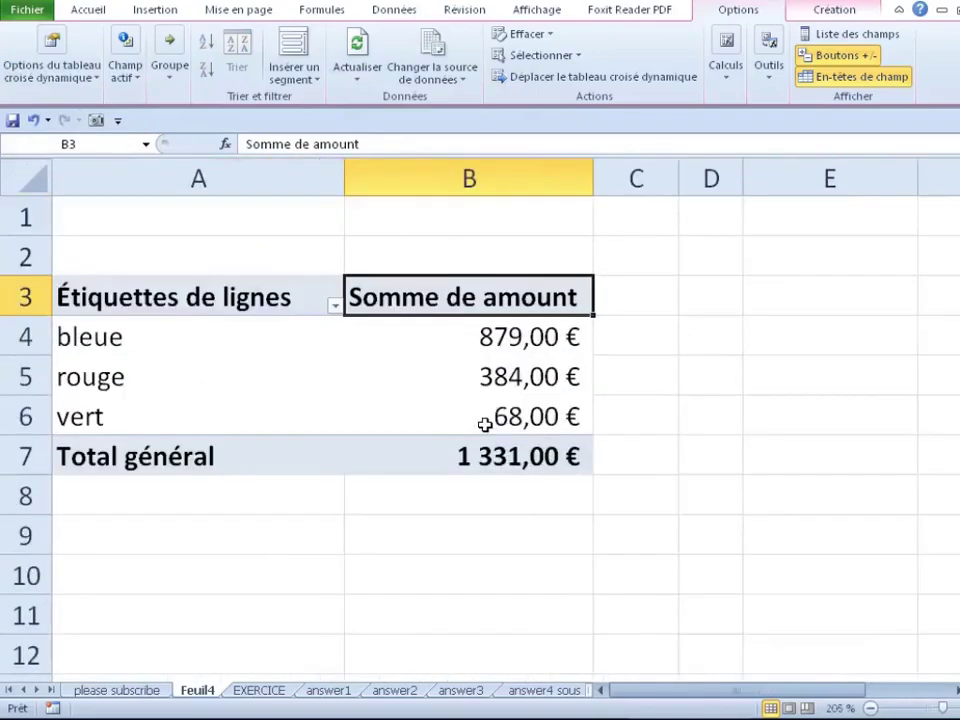
double_click(740, 14)
left_click_drag(137, 210, 435, 364)
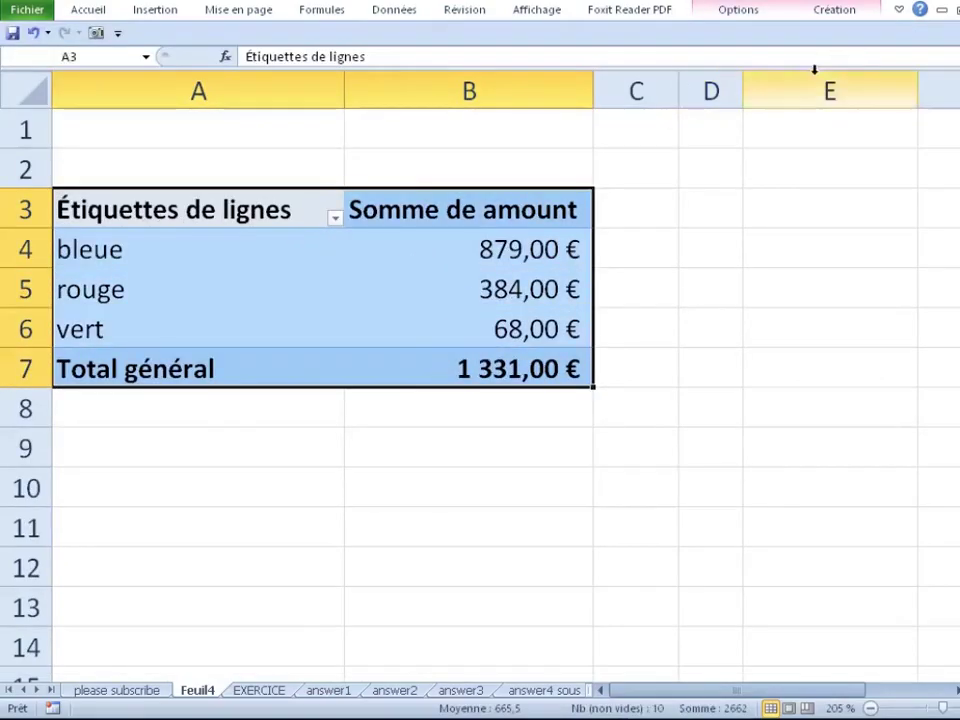
left_click(836, 12)
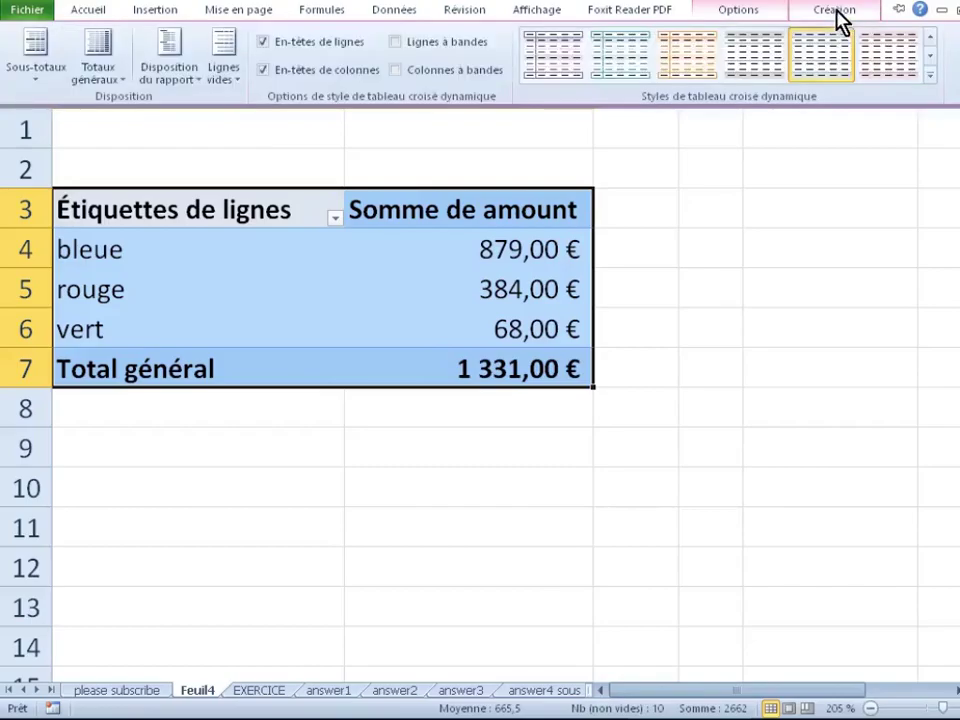
left_click(836, 11)
double_click(836, 11)
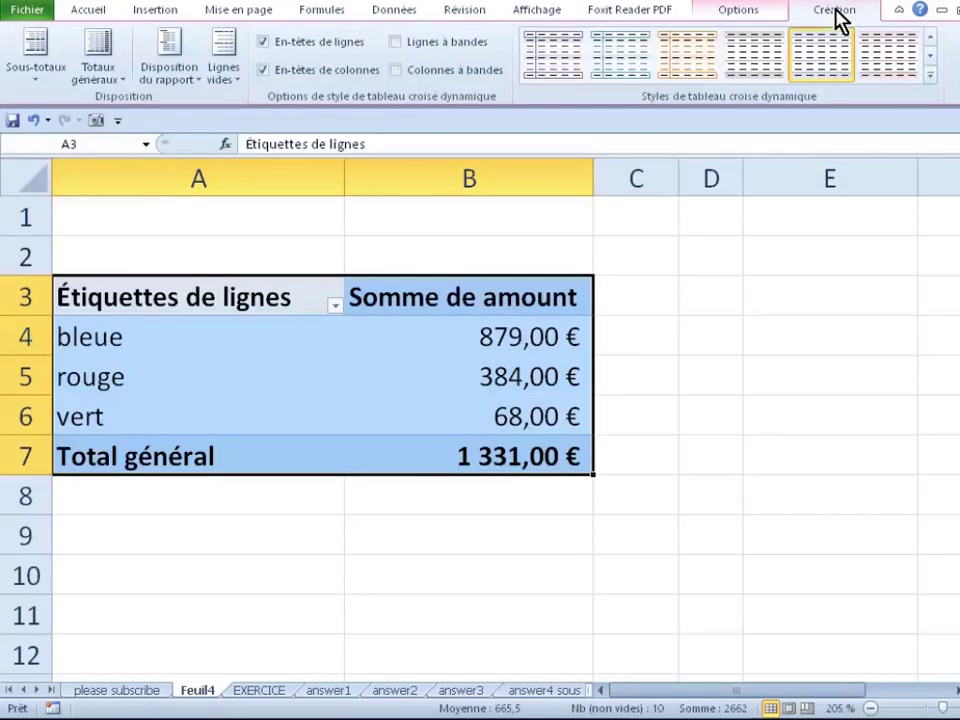
left_click(186, 80)
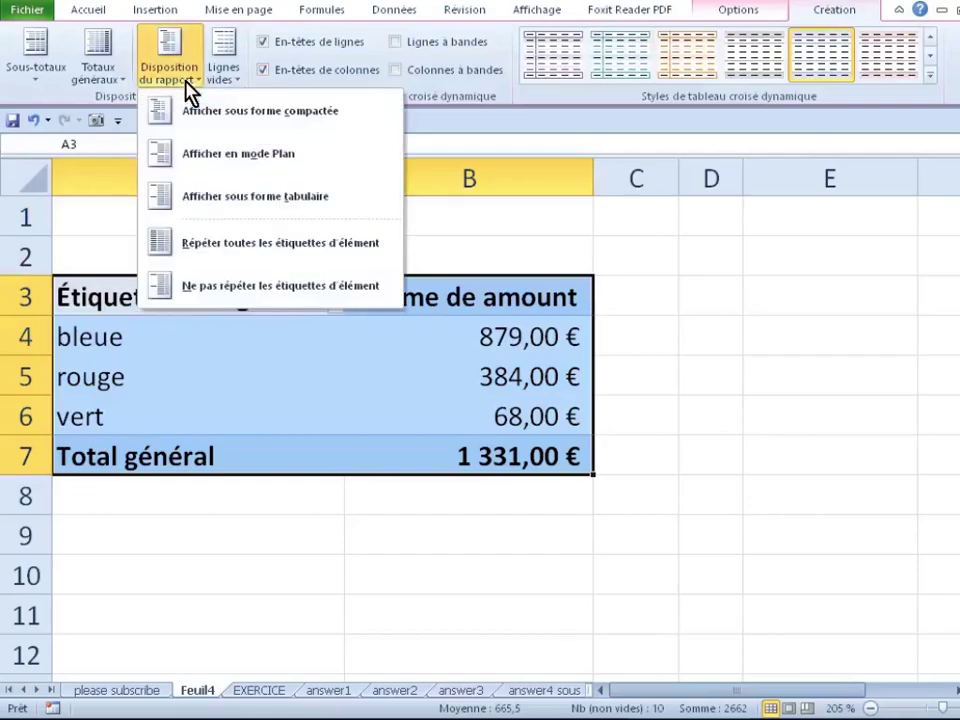
left_click(218, 200)
Examine the color header and the amount for each color in the tabular pivot table.
left_click(146, 339)
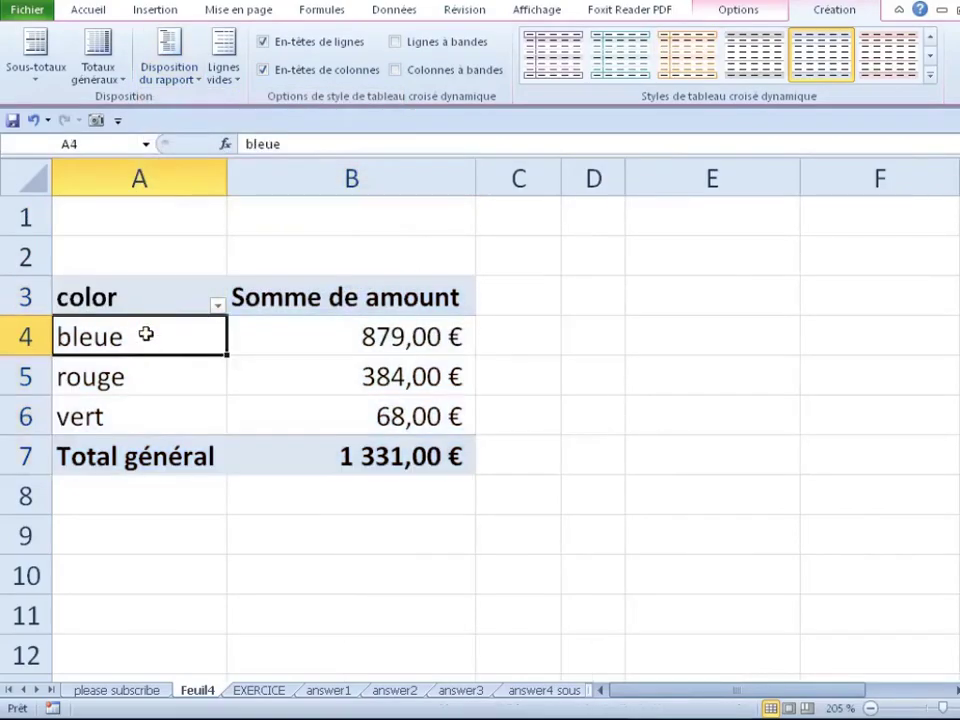
left_click(132, 304)
left_click_drag(217, 311, 309, 339)
left_click(379, 368)
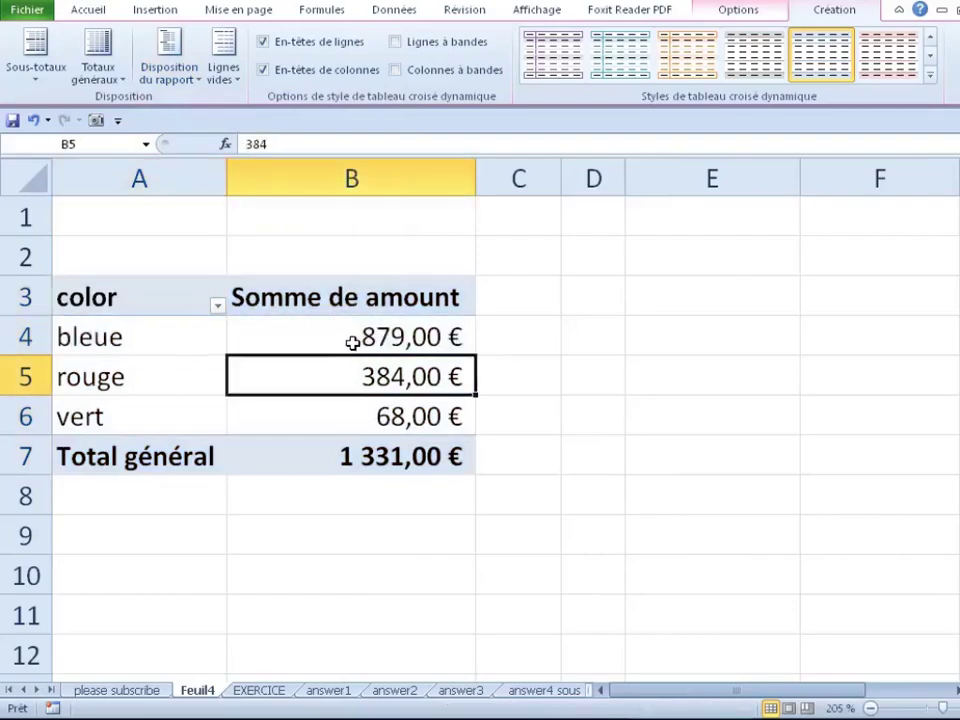
scroll(347, 343, "down", 1)
scroll(225, 275, "up", 1)
left_click(222, 320)
Apply the Moyen pivot table style with black header and total rows and light green data rows.
left_click(343, 342)
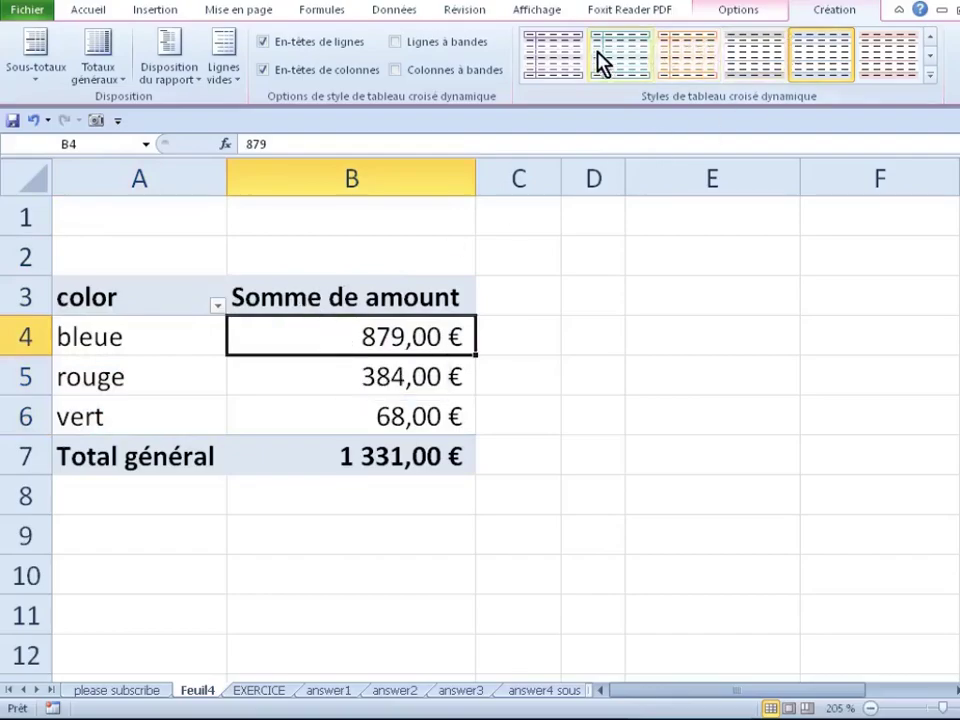
left_click(930, 76)
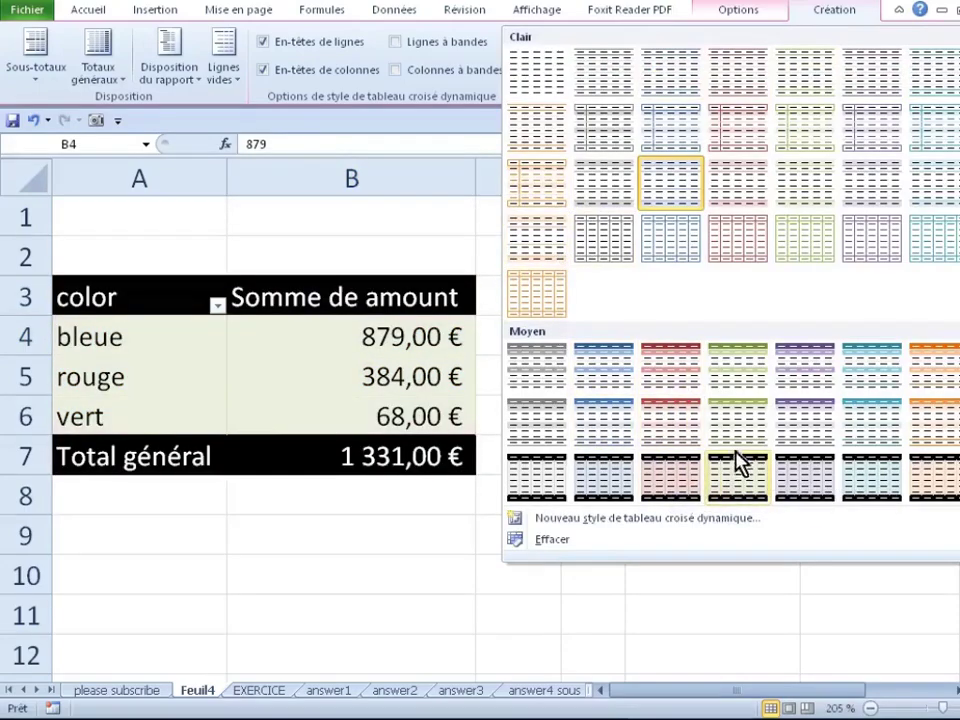
left_click(748, 480)
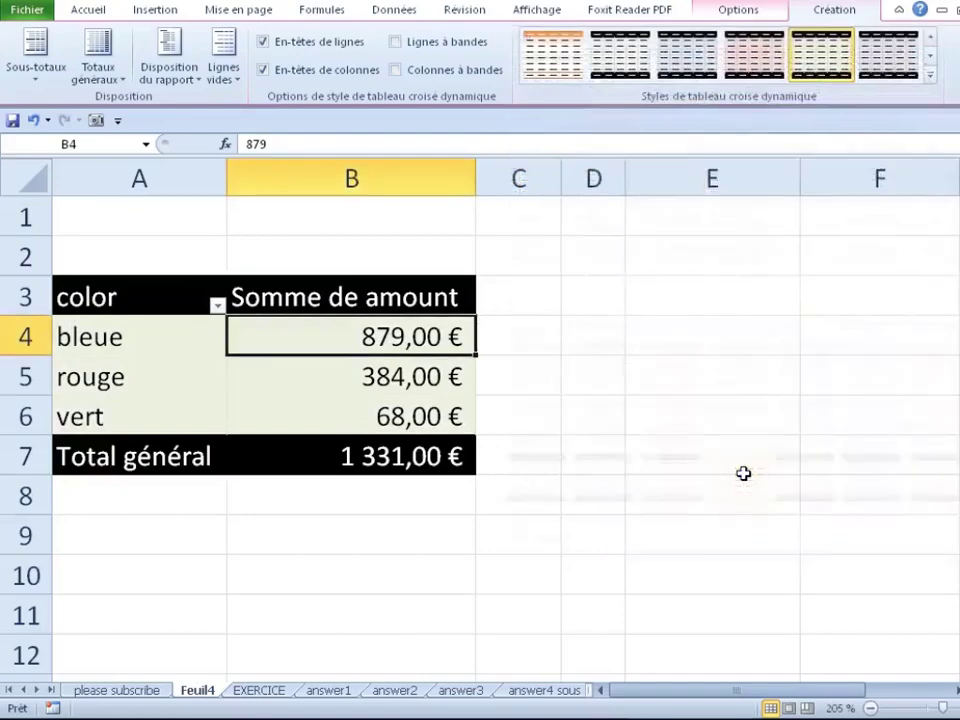
left_click(351, 392)
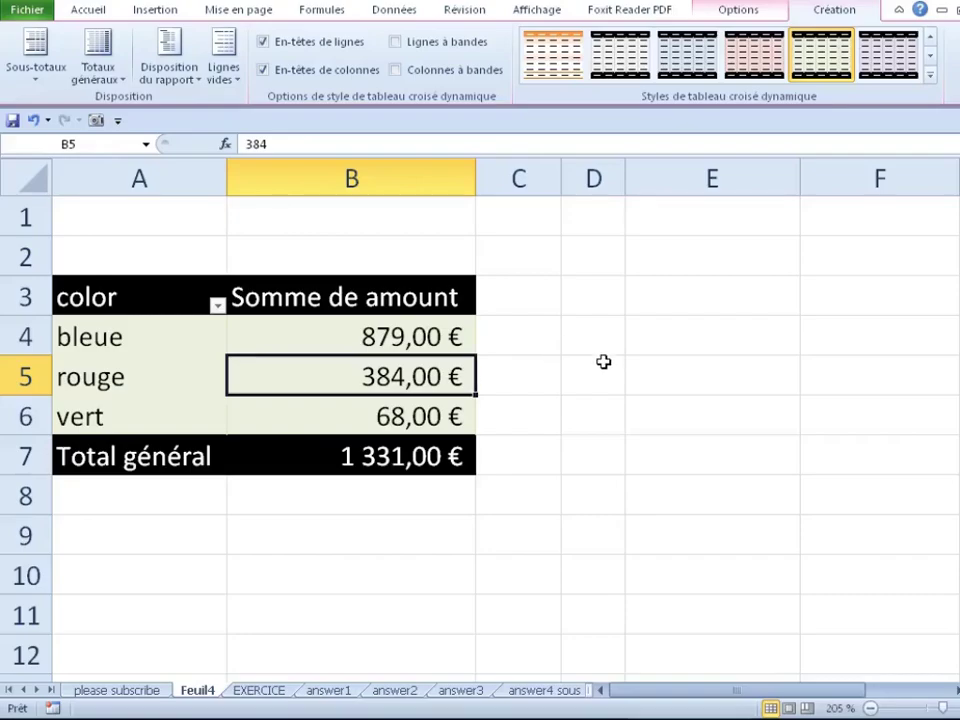
Copy the whole product, color and amount table B2:D14 from the EXERCICE sheet.
left_click(556, 695)
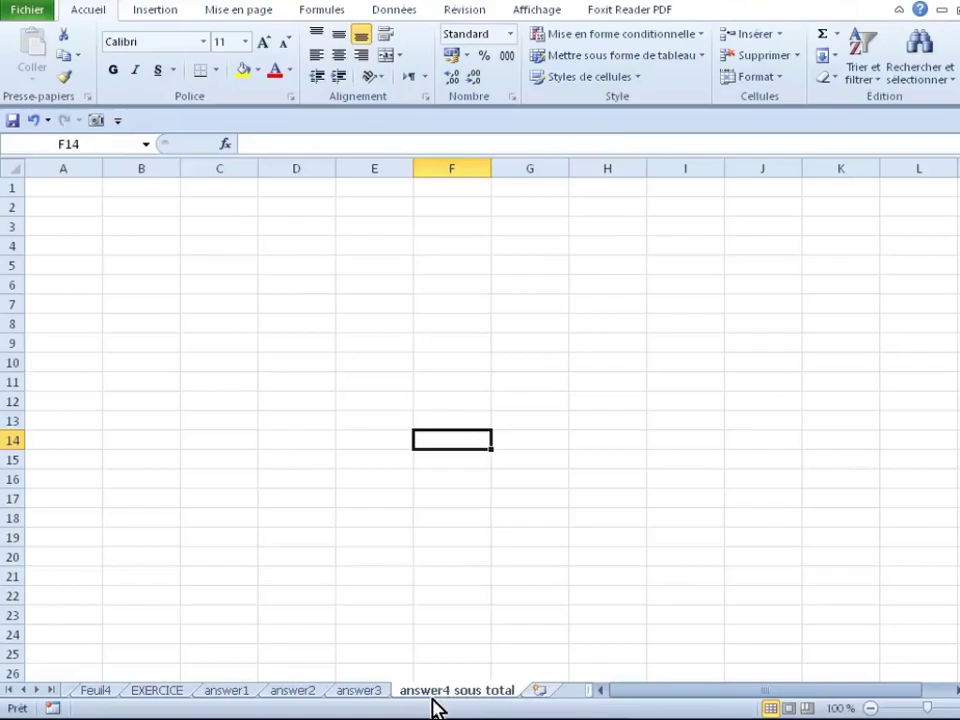
left_click(234, 696)
left_click(158, 692)
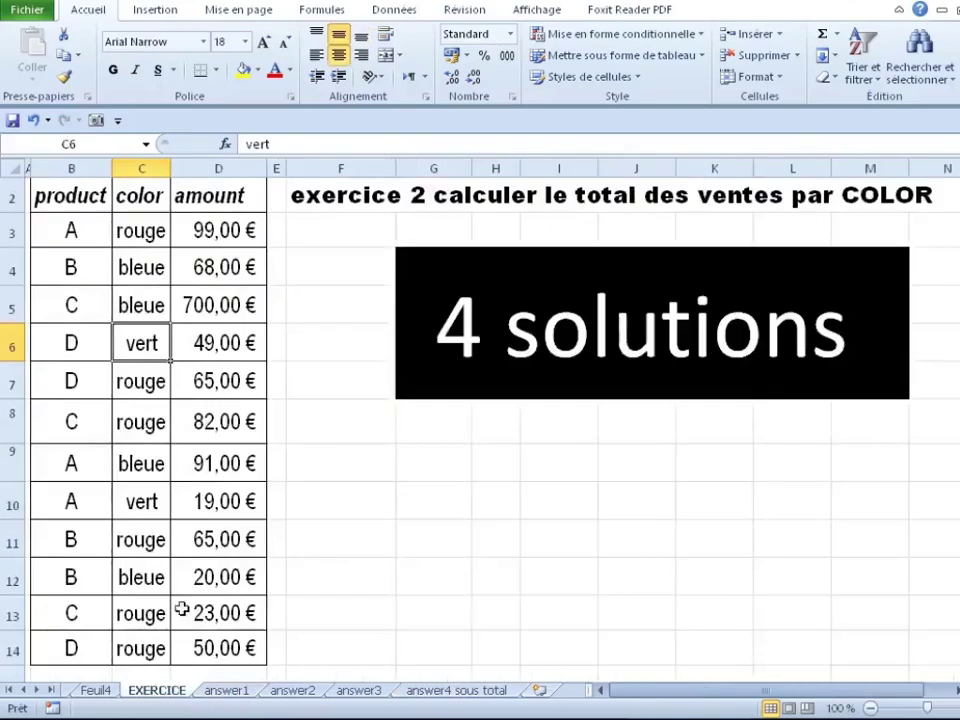
left_click(86, 290)
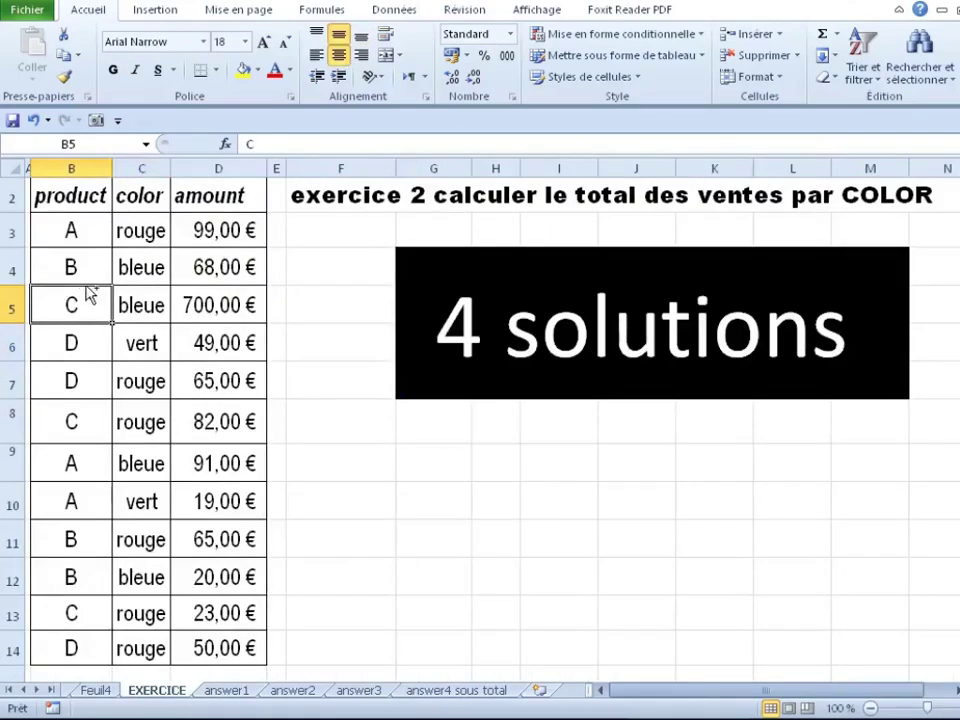
key("ctrl+a")
key("ctrl+c")
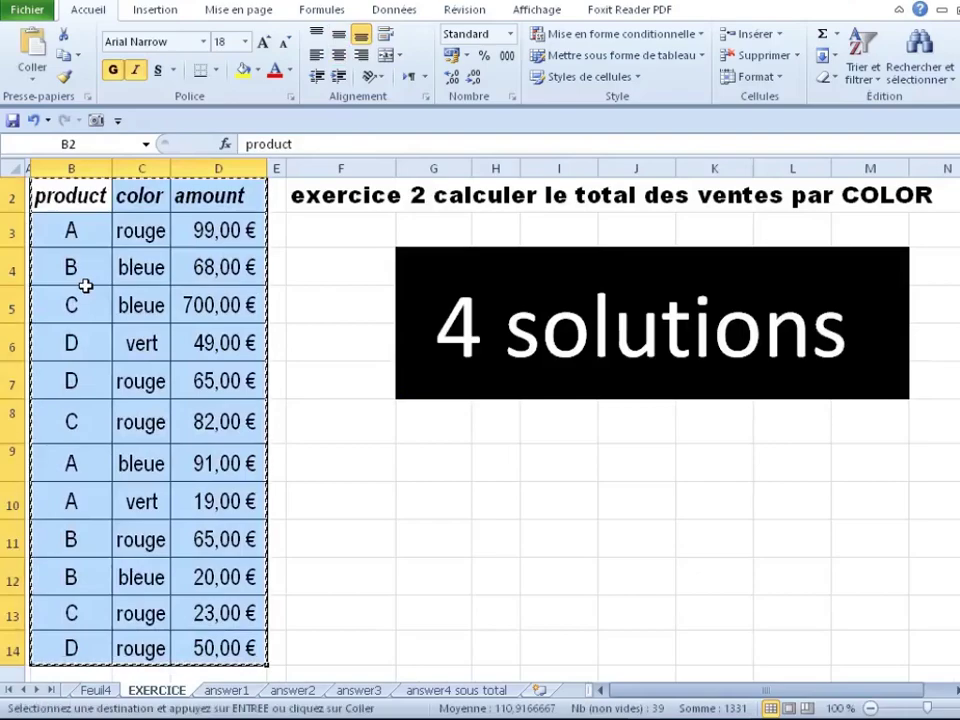
Paste the copied table at A2 of the answer4 sous total sheet and fit column C to the amounts.
left_click(458, 691)
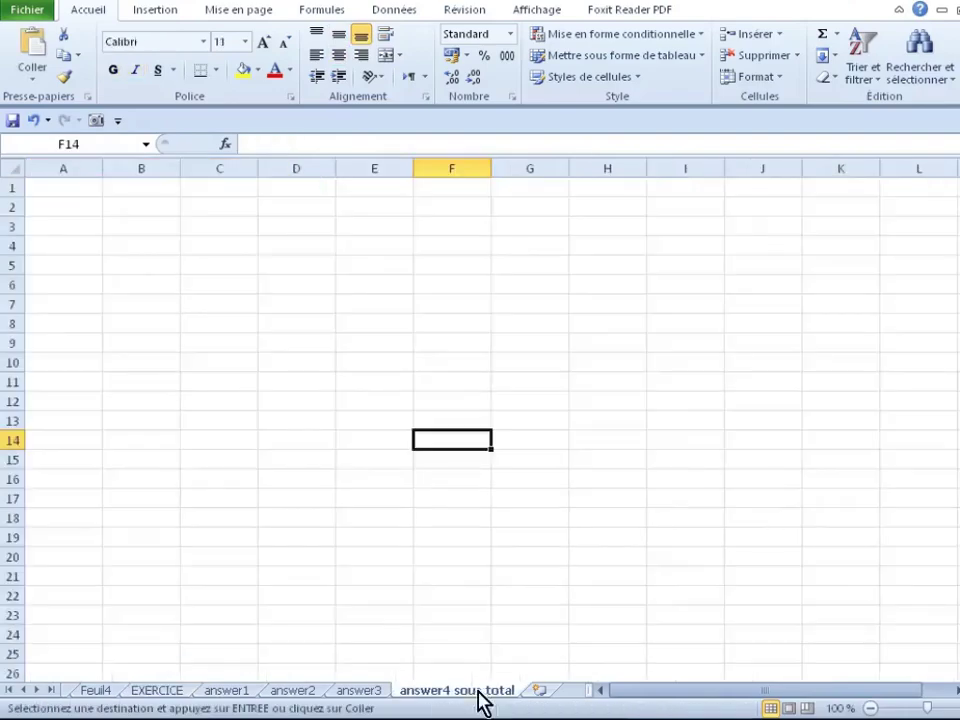
left_click(74, 205)
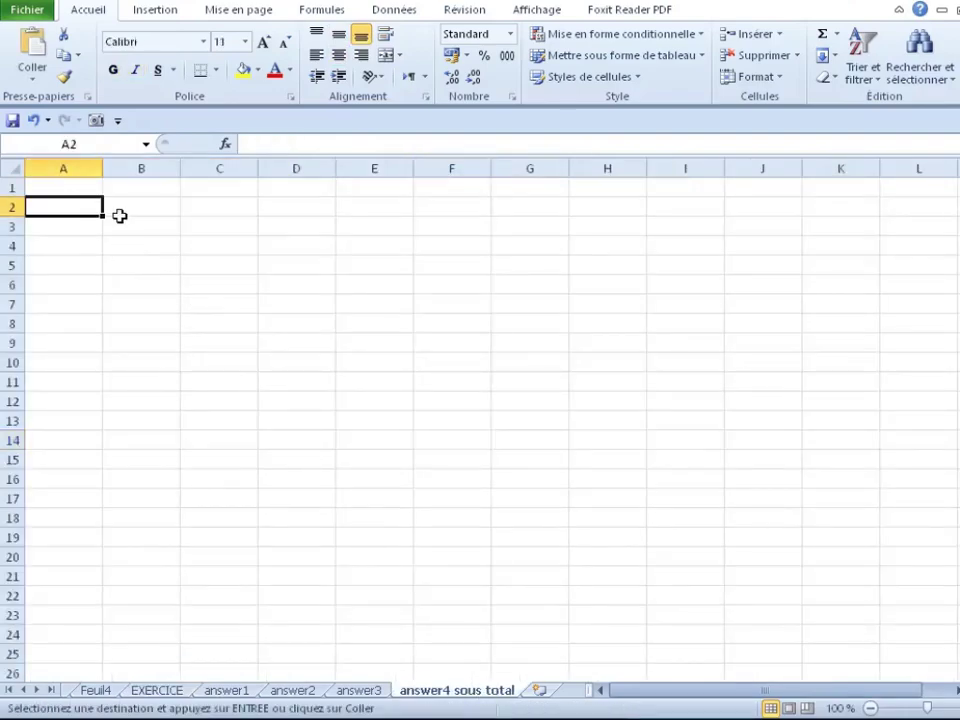
key("ctrl+v")
double_click(258, 166)
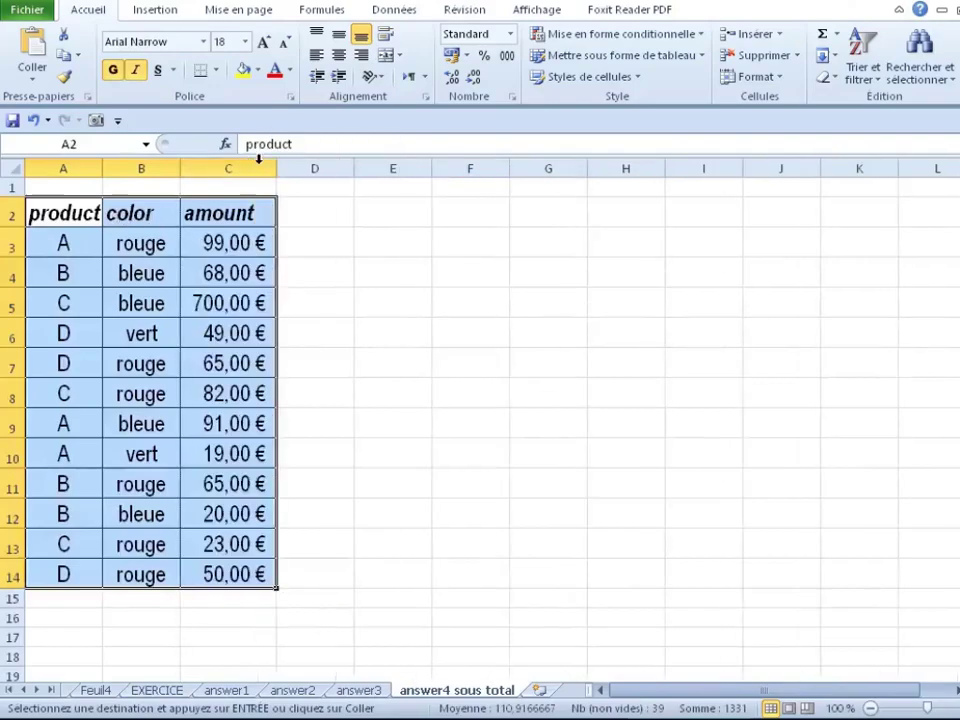
Examine the order of the entries in the color column of the pasted table at a magnified size.
scroll(379, 328, "up", 2, "ctrl")
scroll(379, 328, "up", 2, "ctrl")
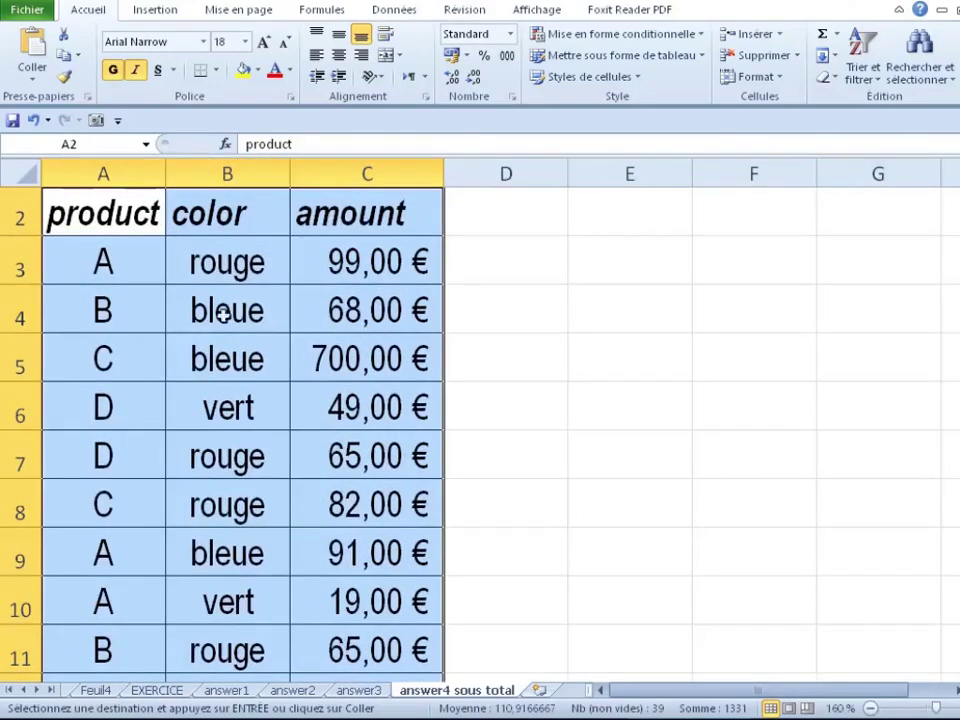
left_click(257, 311)
scroll(261, 313, "up", 1)
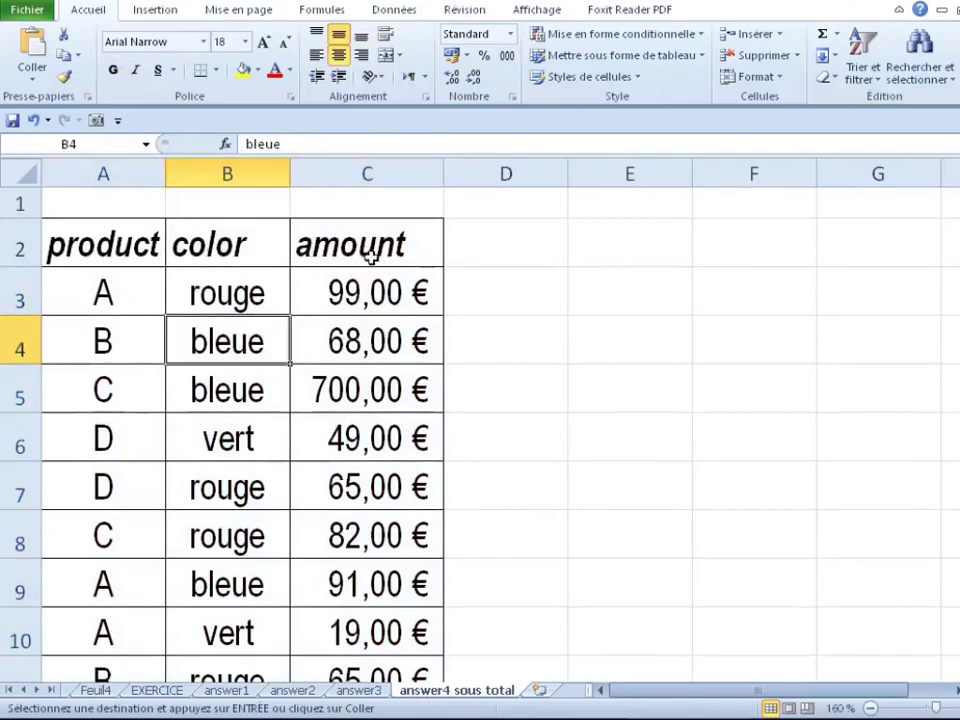
left_click_drag(203, 233, 222, 486)
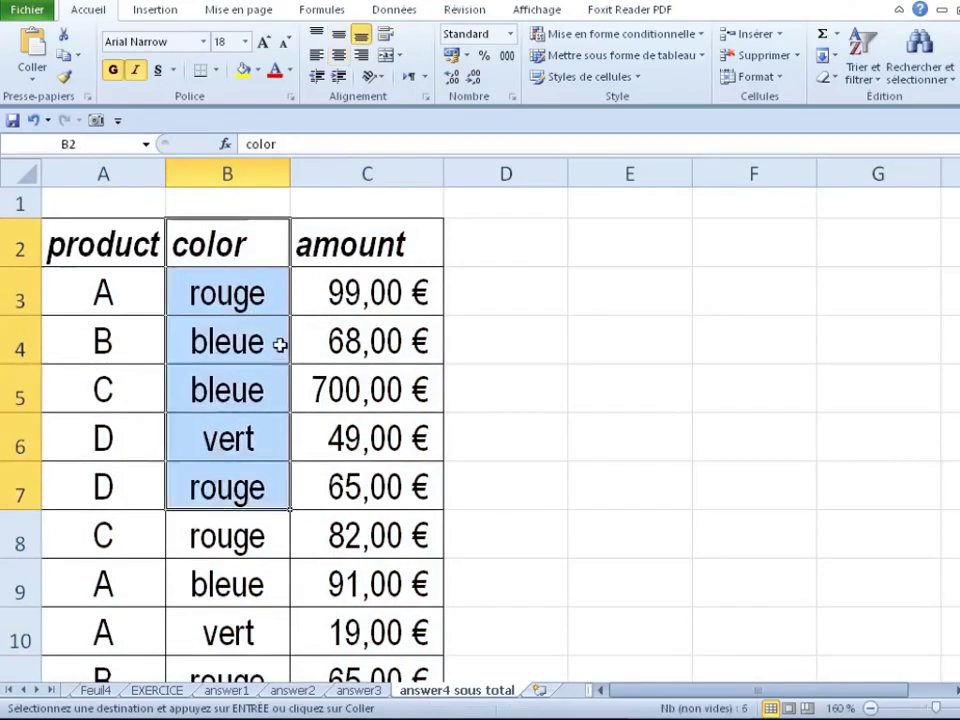
left_click(227, 296)
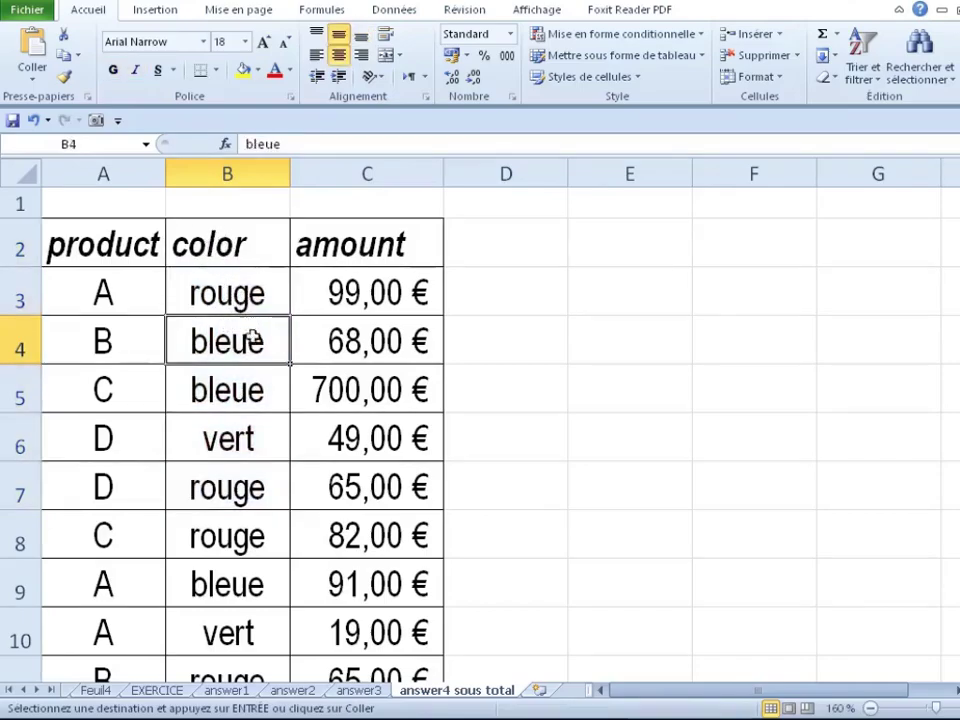
left_click(228, 243)
left_click_drag(228, 243, 236, 574)
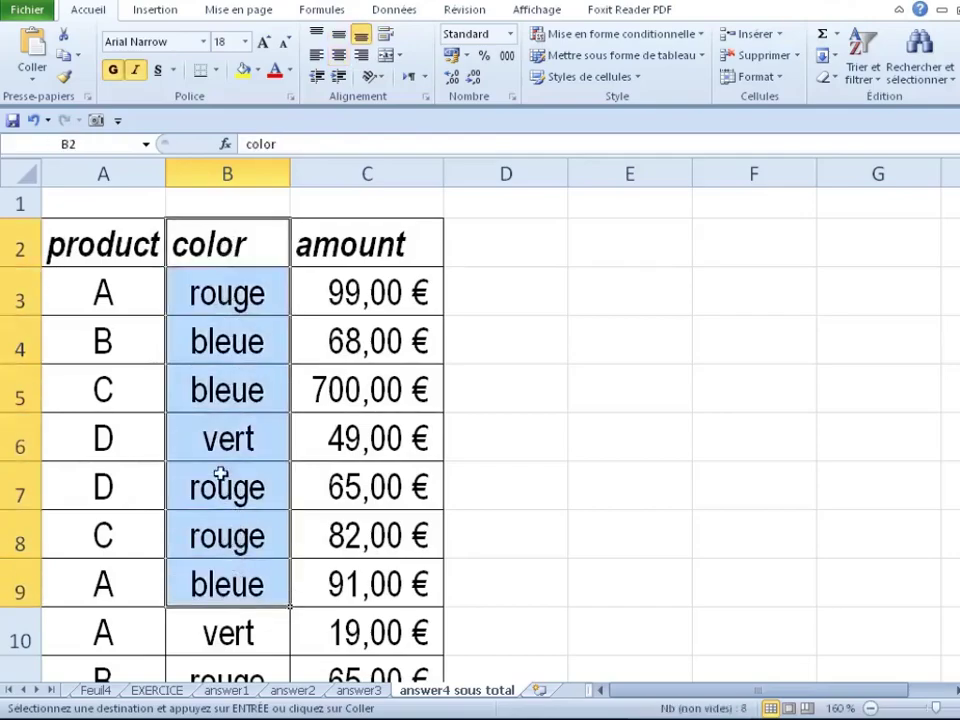
Sort the product, color and amount table by the color column's values from A to Z with a custom sort.
left_click(214, 360)
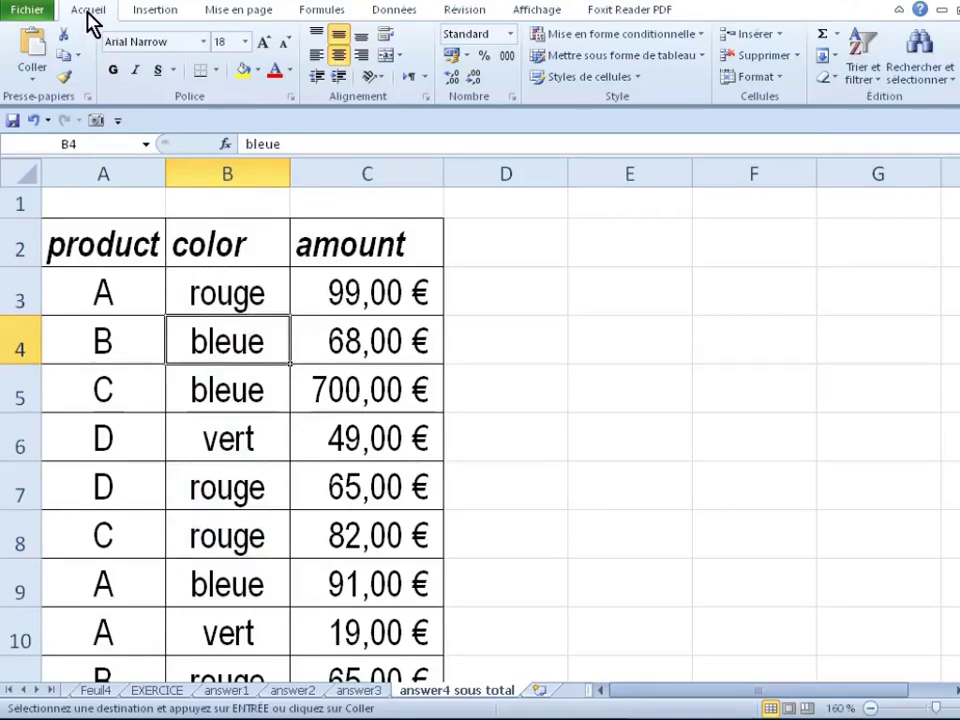
left_click(879, 86)
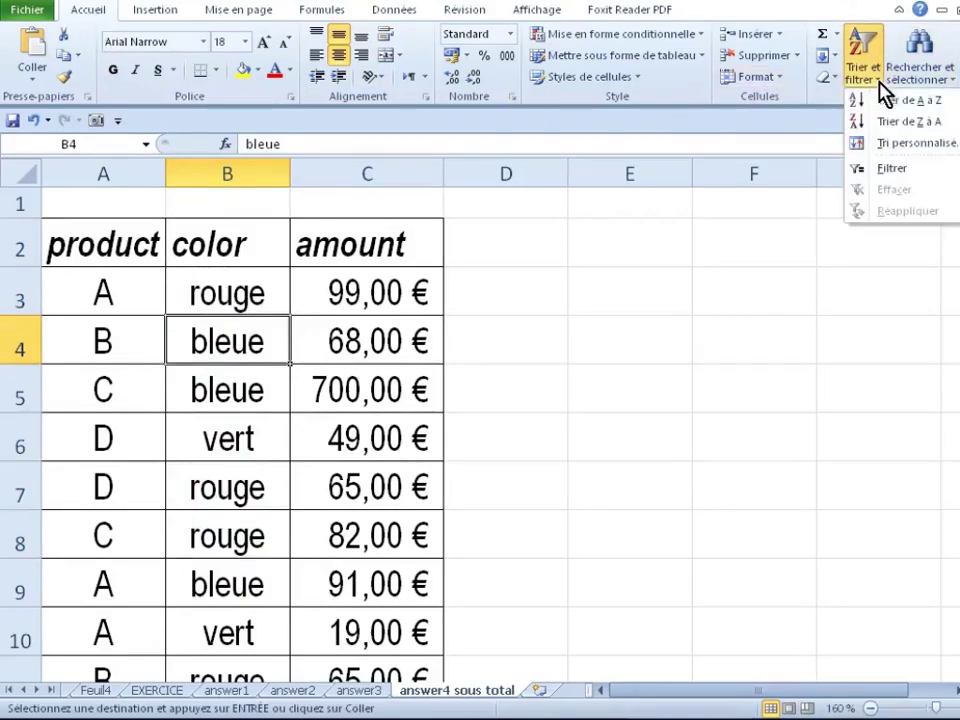
left_click(890, 150)
left_click_drag(577, 335, 578, 224)
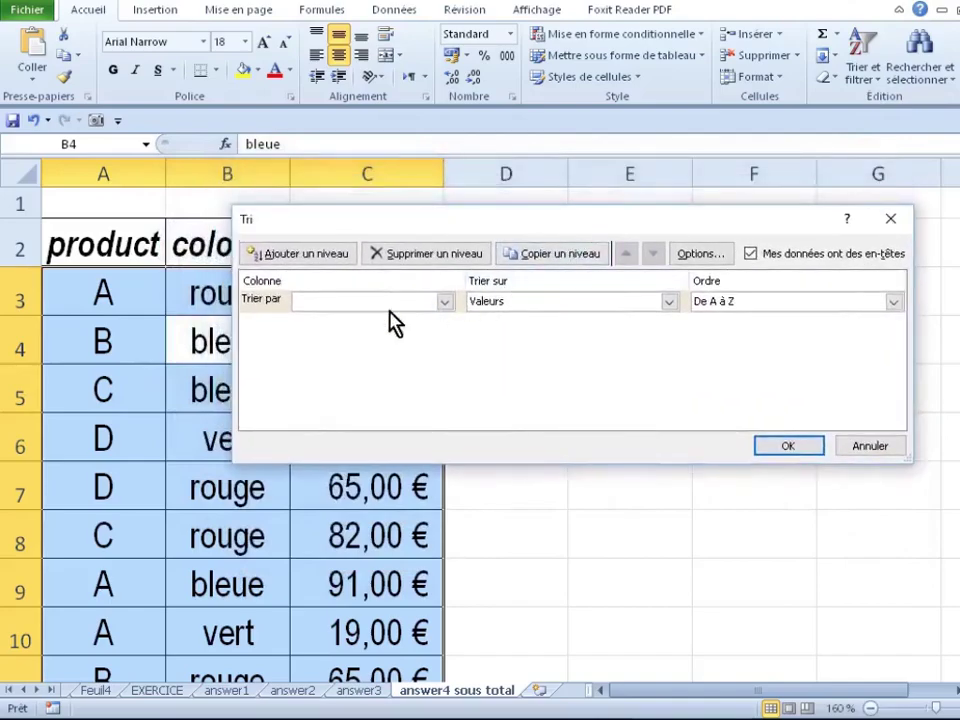
left_click(443, 302)
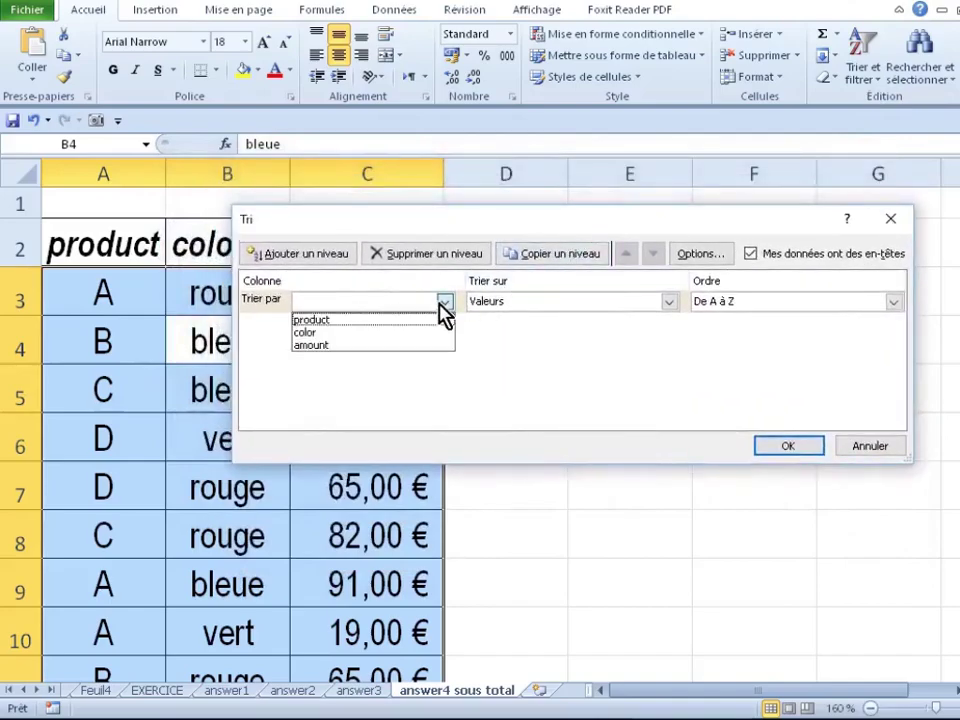
left_click(373, 334)
left_click_drag(397, 225, 430, 82)
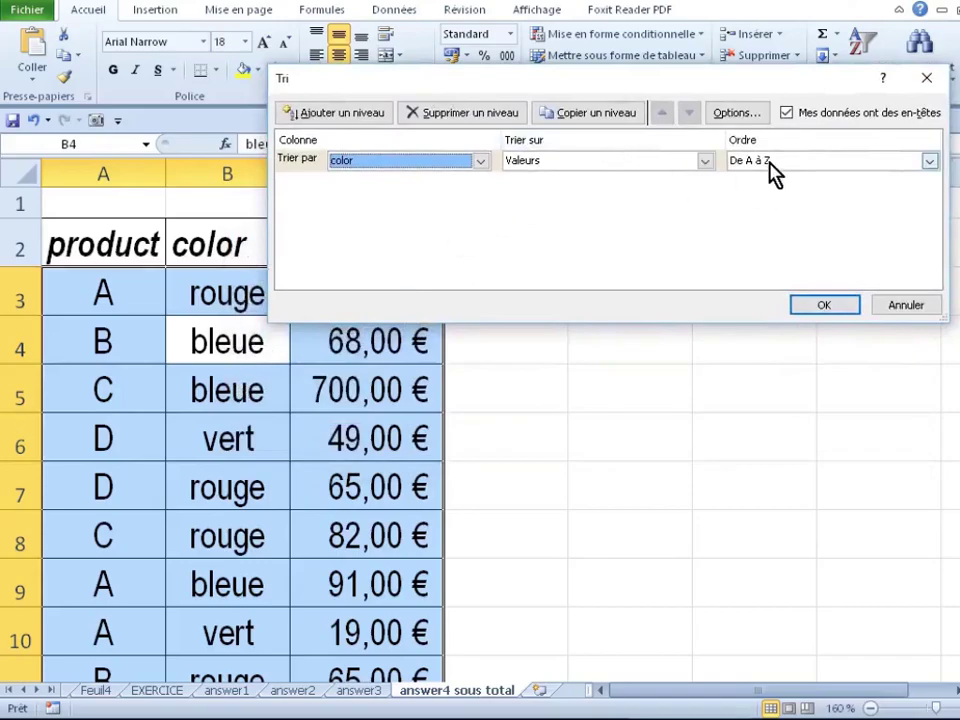
left_click(816, 306)
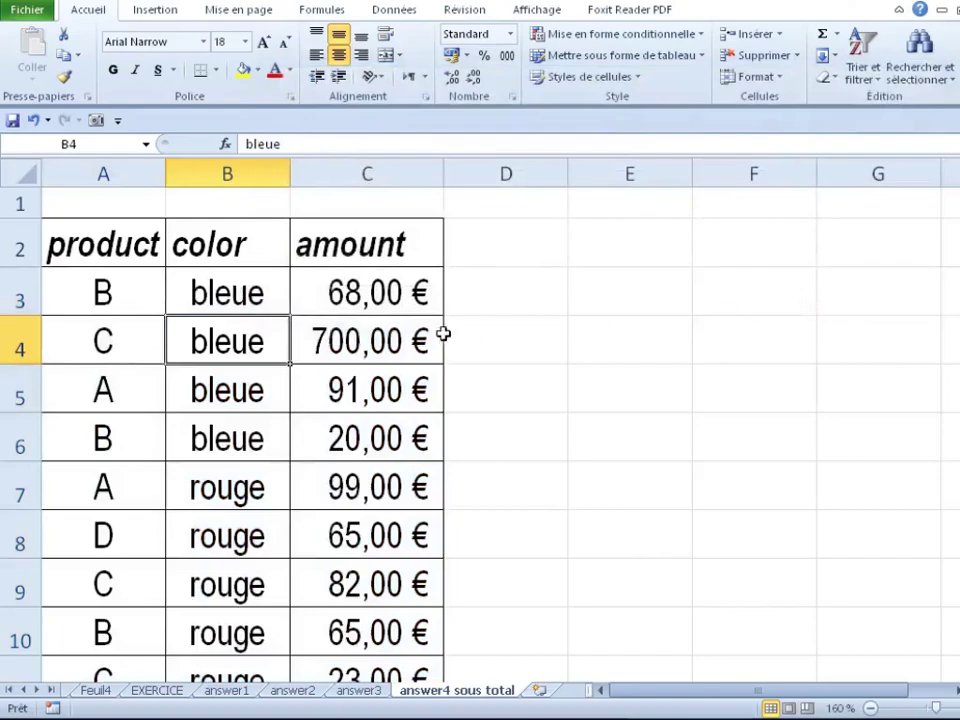
Examine how the bleue, rouge and vert entries are grouped in the sorted color column.
left_click_drag(232, 293, 214, 583)
scroll(230, 444, "down", 1)
left_click(193, 360)
scroll(222, 505, "down", 1)
scroll(222, 505, "down", 1)
left_click_drag(223, 378, 221, 403)
scroll(292, 397, "up", 2)
scroll(292, 397, "up", 1)
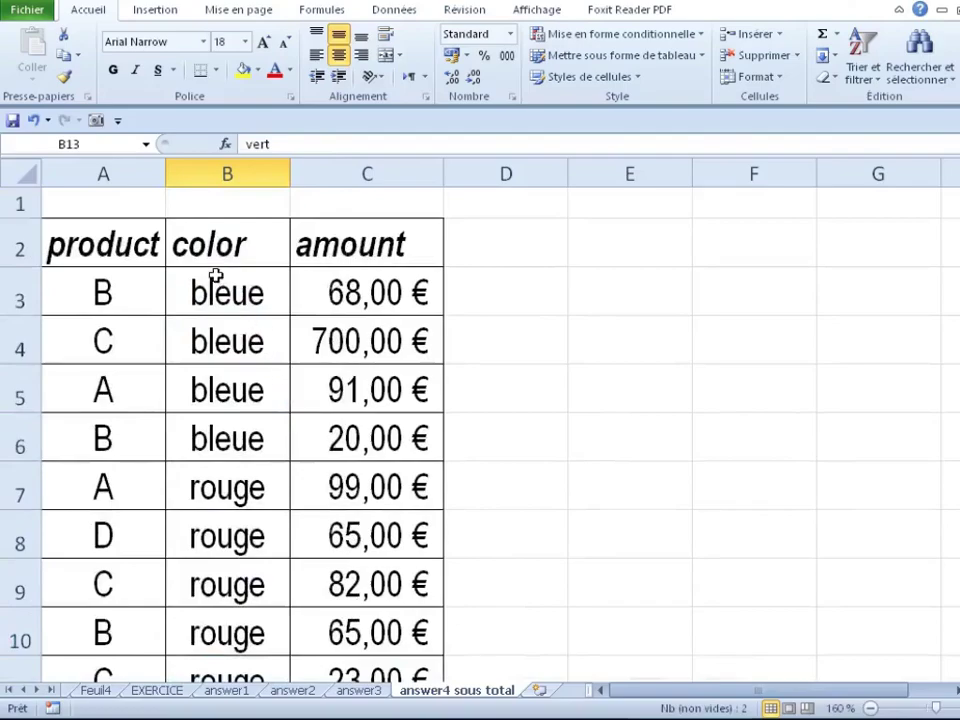
Start a subtotal on the sorted table and set it to calculate at each change of color.
left_click(228, 352)
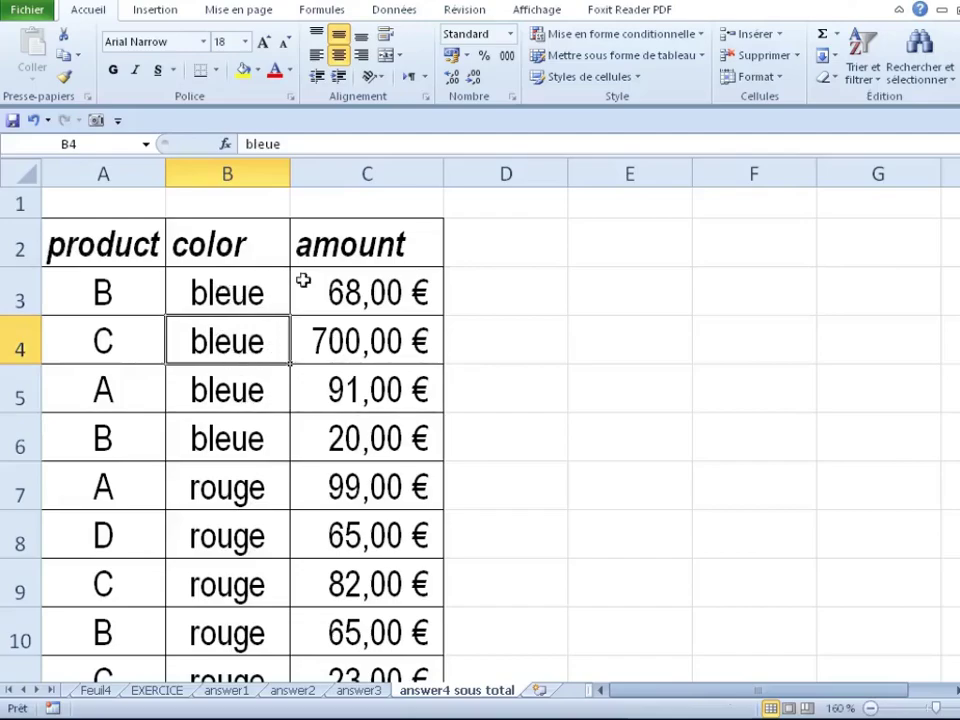
left_click(395, 12)
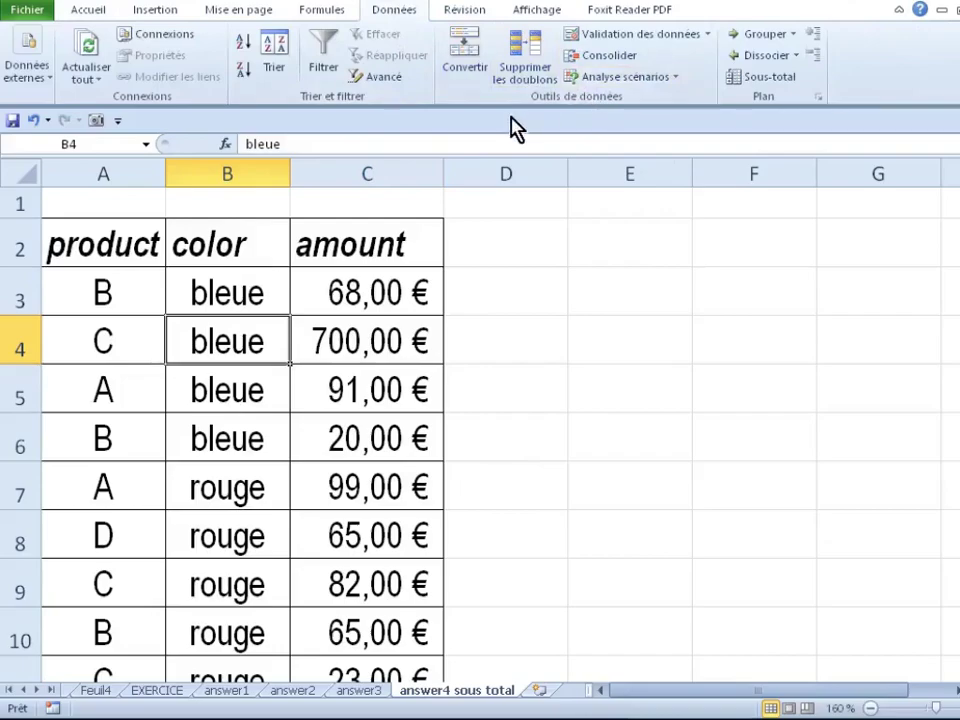
left_click(768, 78)
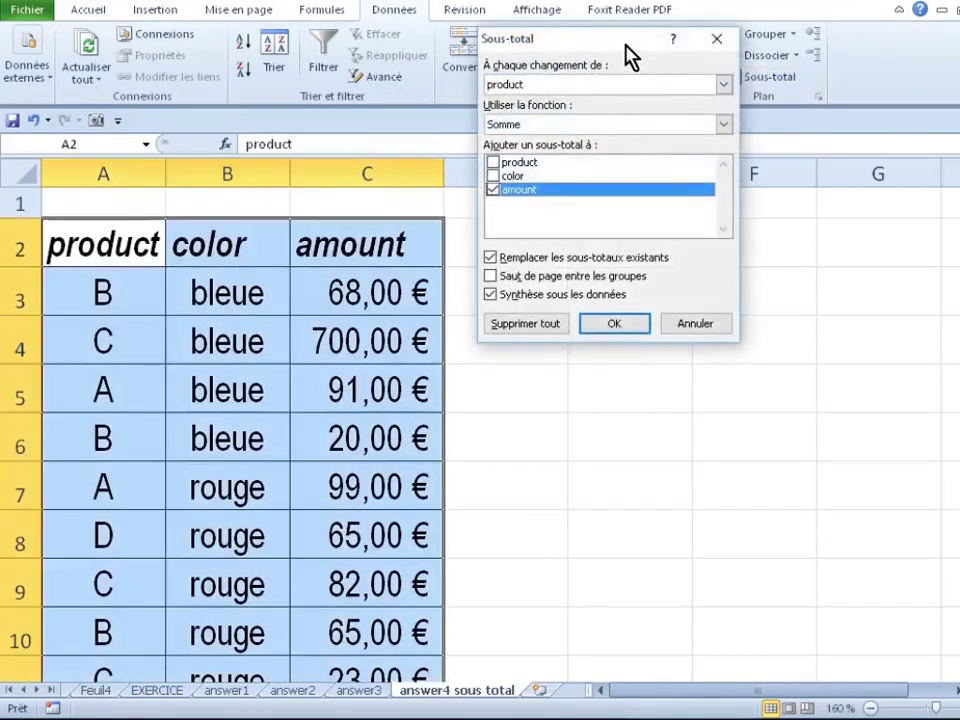
left_click_drag(626, 45, 590, 136)
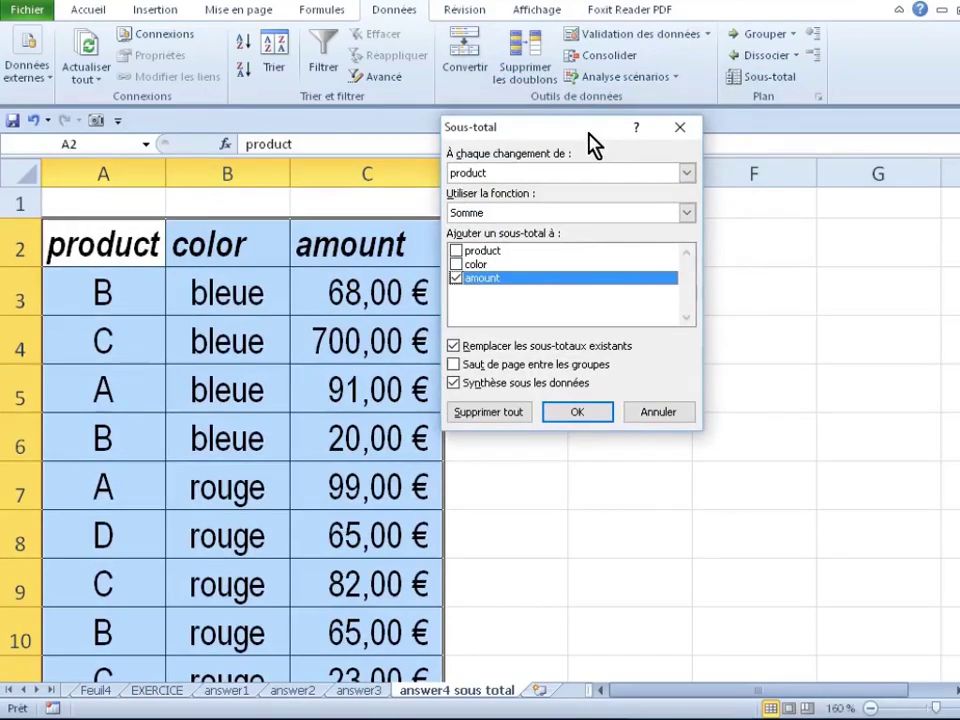
key("super+plus")
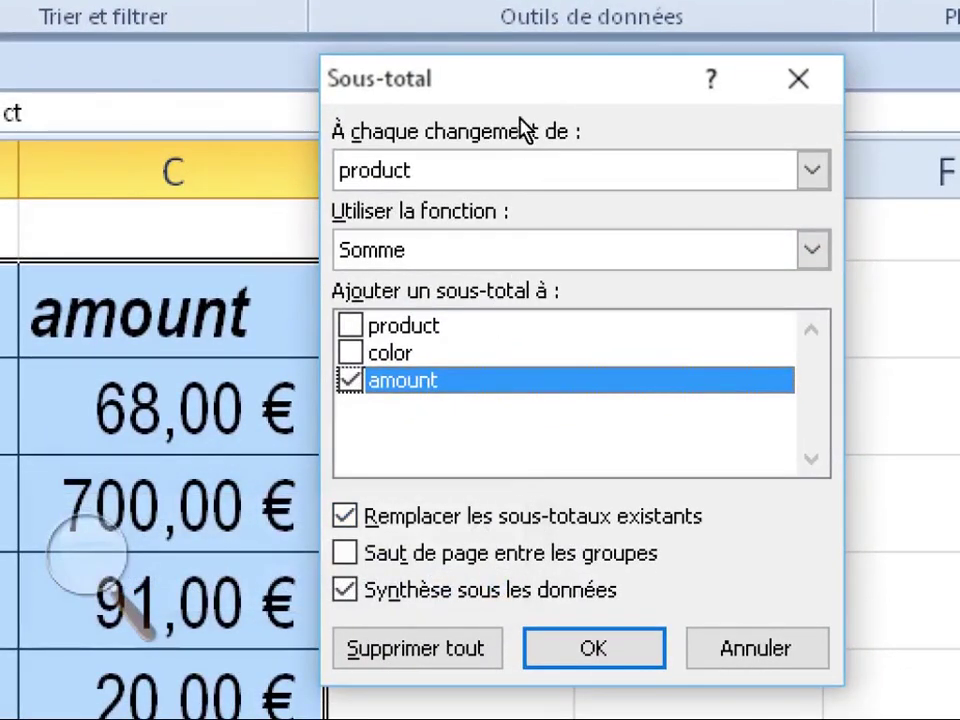
left_click_drag(520, 88, 543, 88)
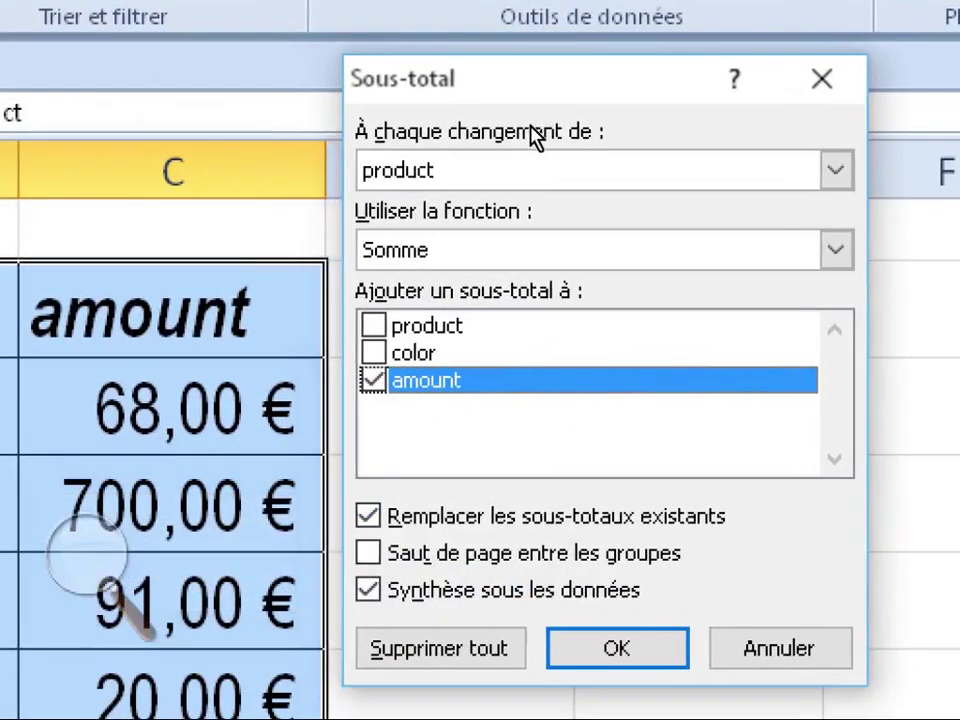
left_click(538, 180)
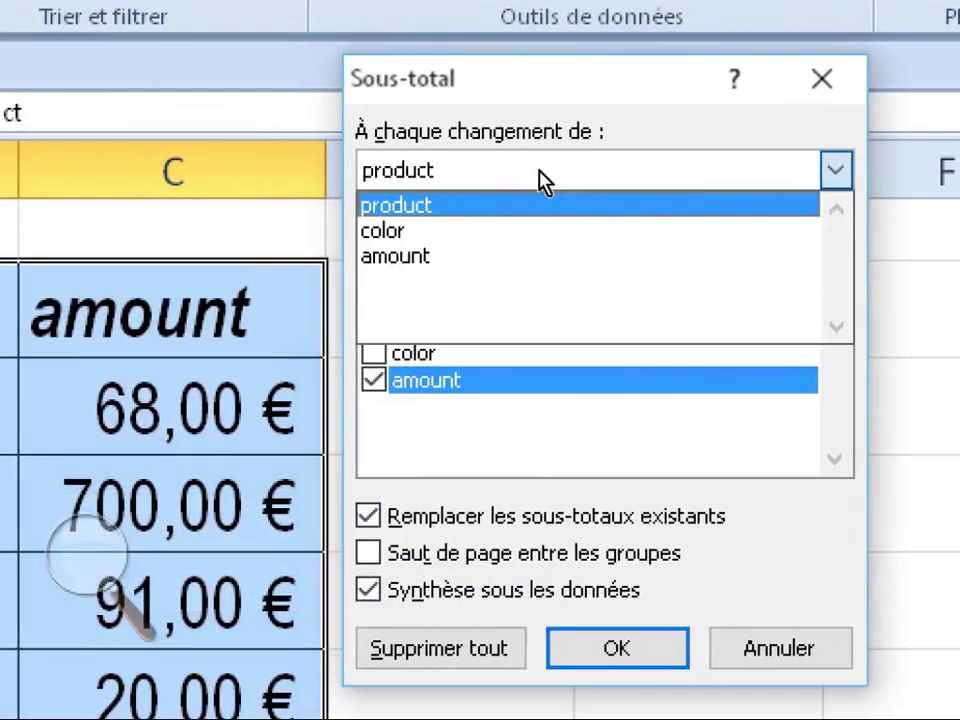
left_click(512, 218)
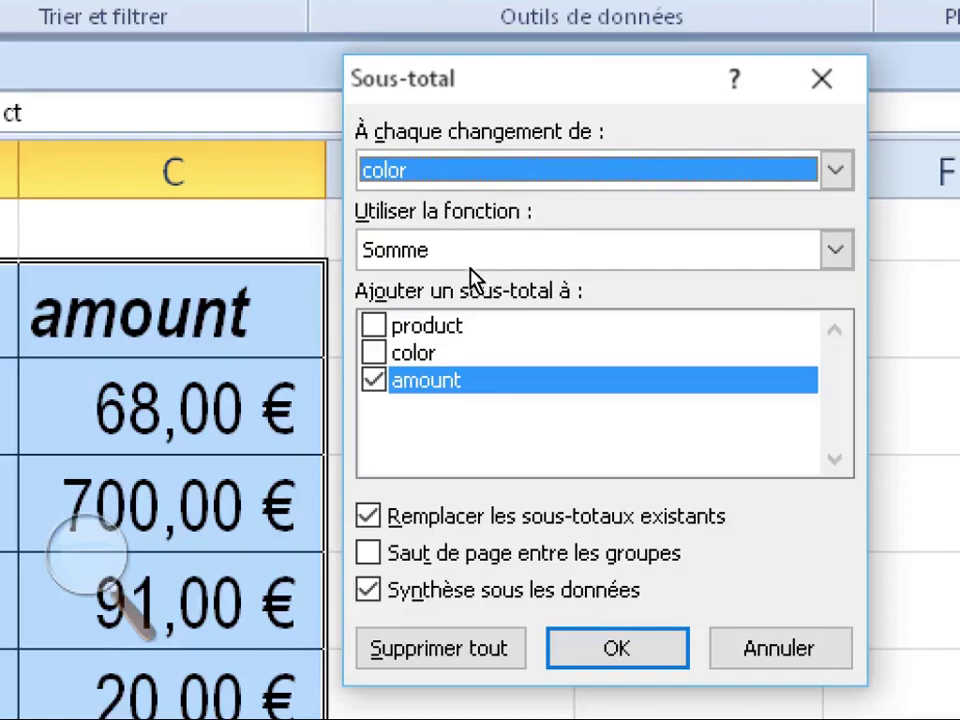
Apply the subtotals with the Somme function on amount only, leaving product and color unchecked.
key("Tab")
key("Tab")
key("Up")
key("space")
key("Up")
key("space")
key("space")
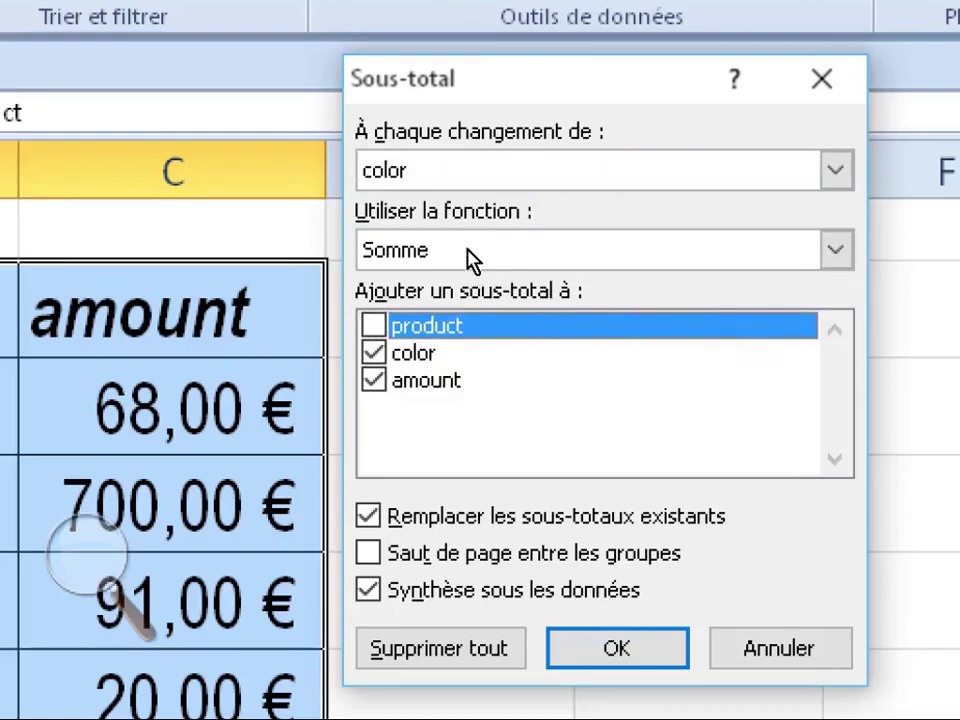
key("Down")
key("space")
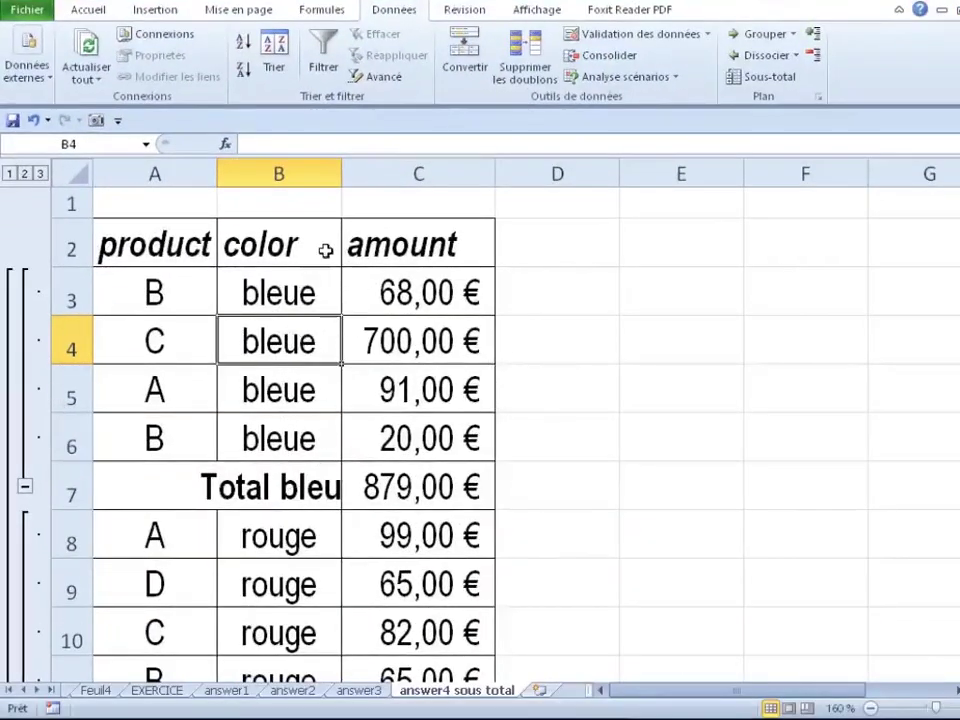
Collapse the outline to the level 2 totals and widen columns B and C to show the labels and amounts in full.
left_click_drag(341, 172, 422, 172)
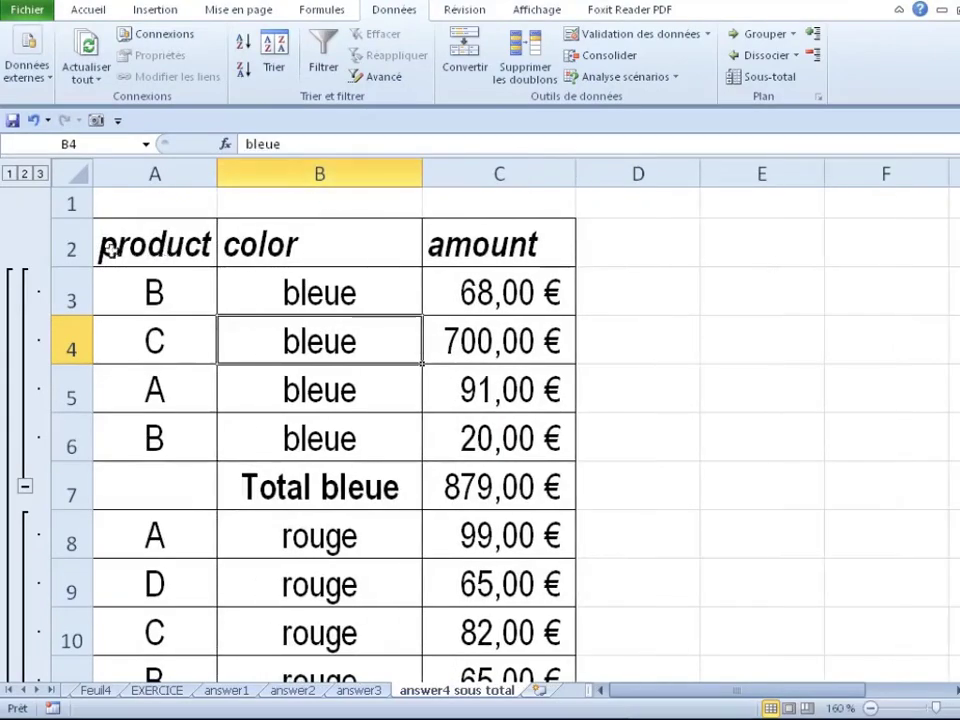
left_click(25, 178)
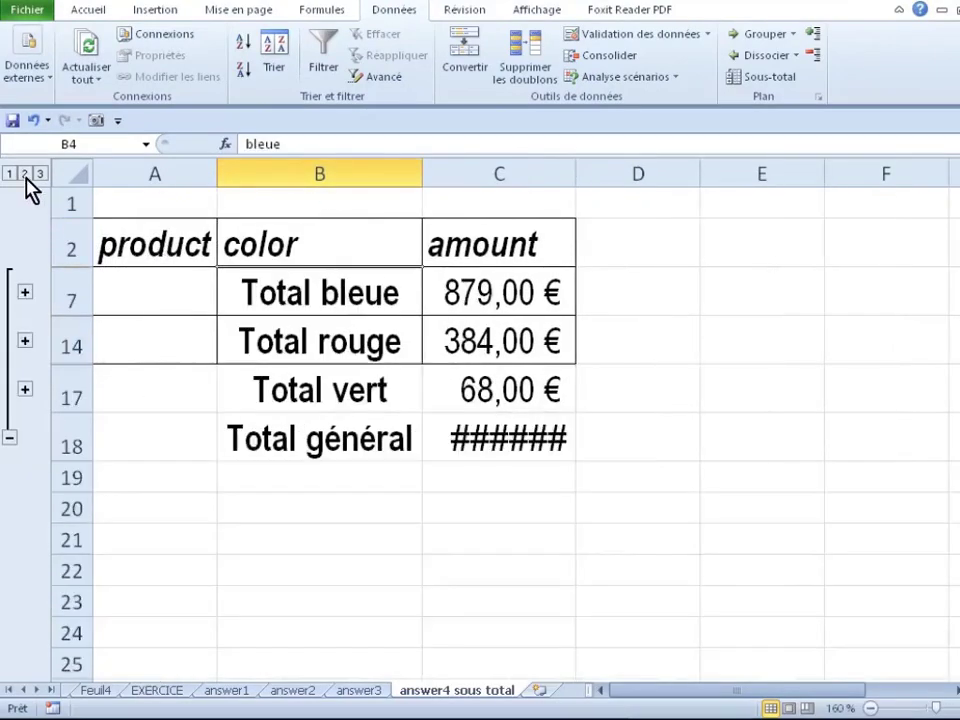
double_click(576, 179)
left_click_drag(355, 297, 492, 438)
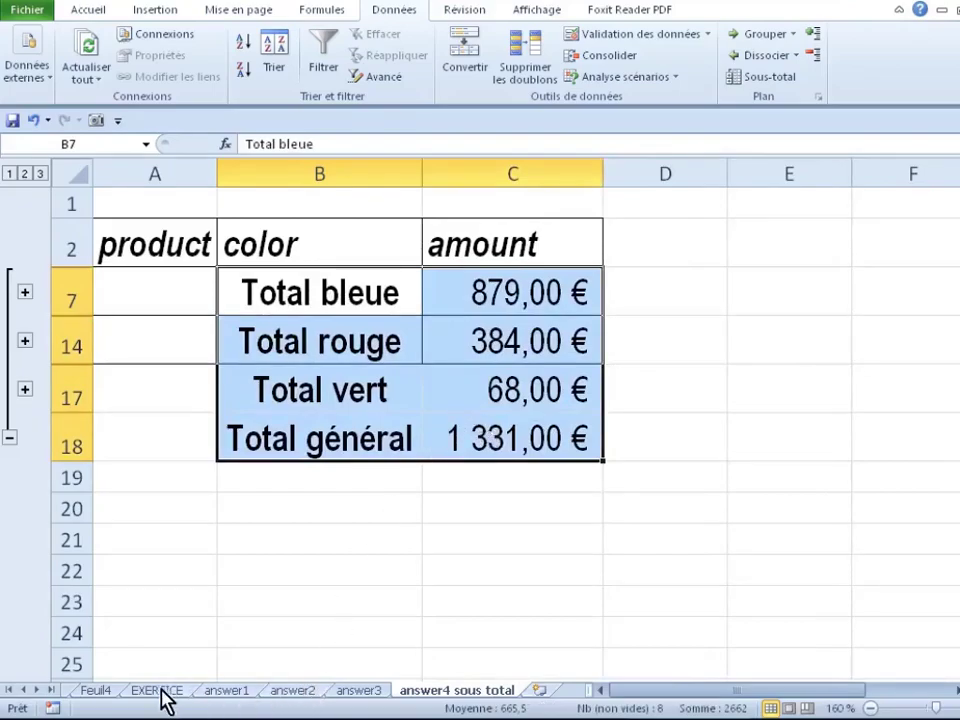
Return to the EXERCICE sheet and display the please subscribe sheet at the start of the workbook.
left_click(106, 691)
left_click(150, 694)
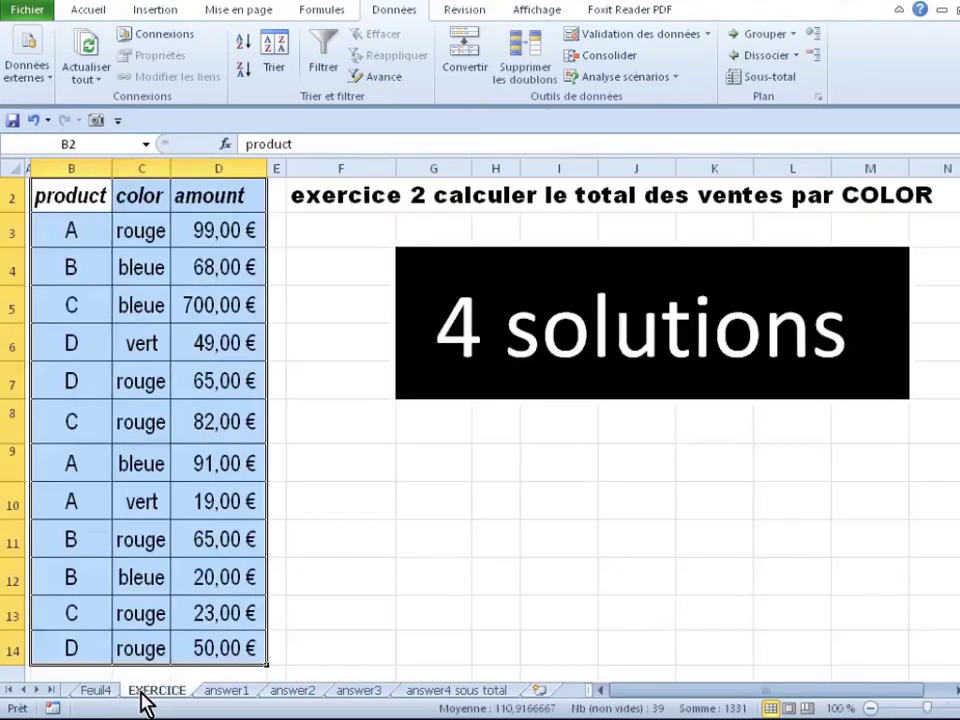
left_click(24, 691)
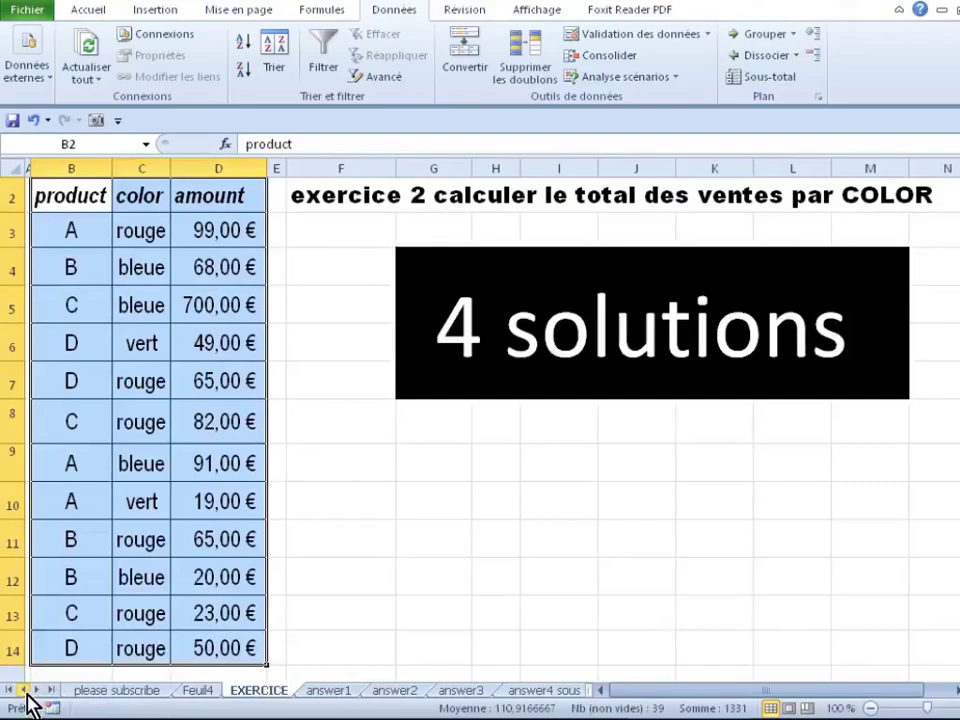
left_click(107, 698)
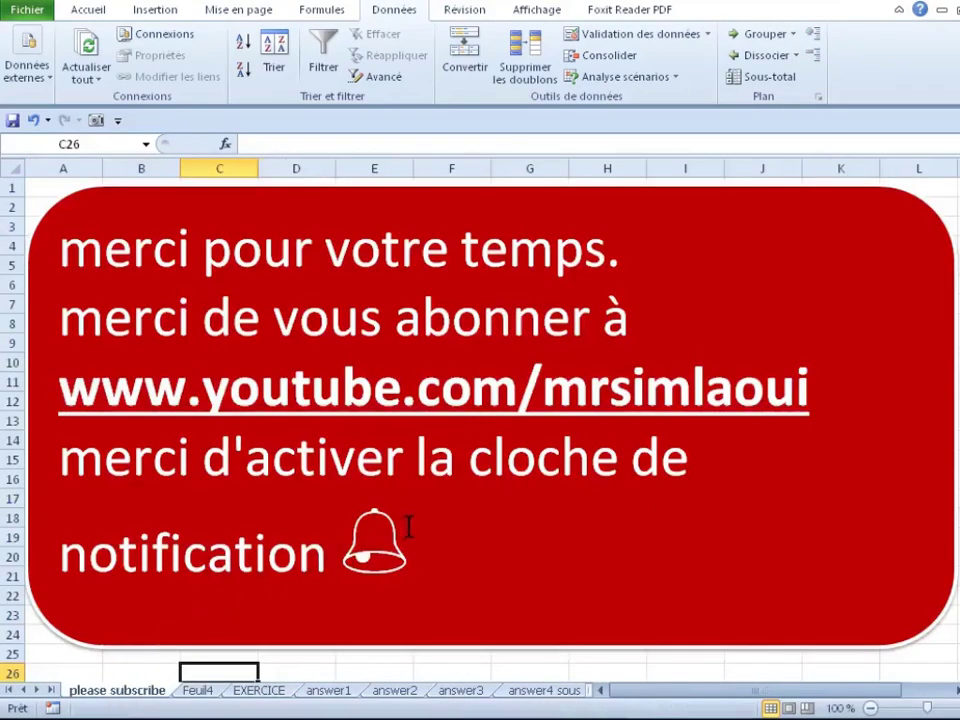